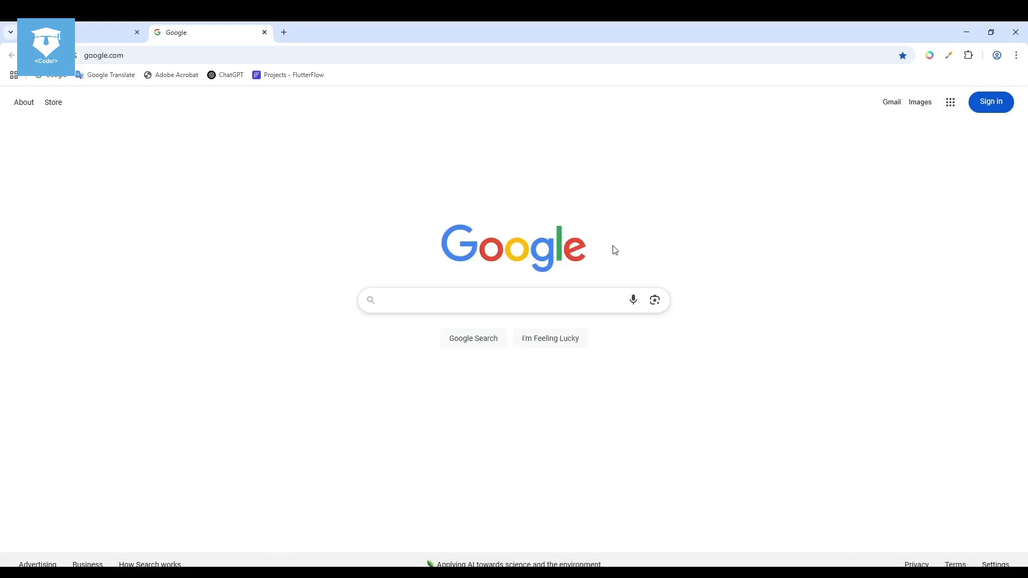
Search Google for "visual studio" and open the official Microsoft Visual Studio website from the results
click(582, 301)
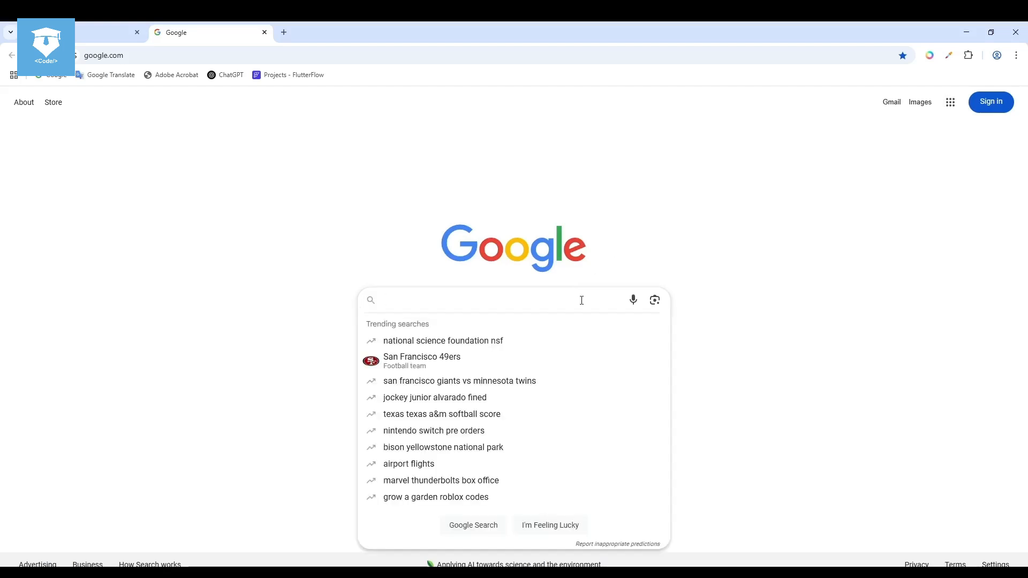
click(554, 179)
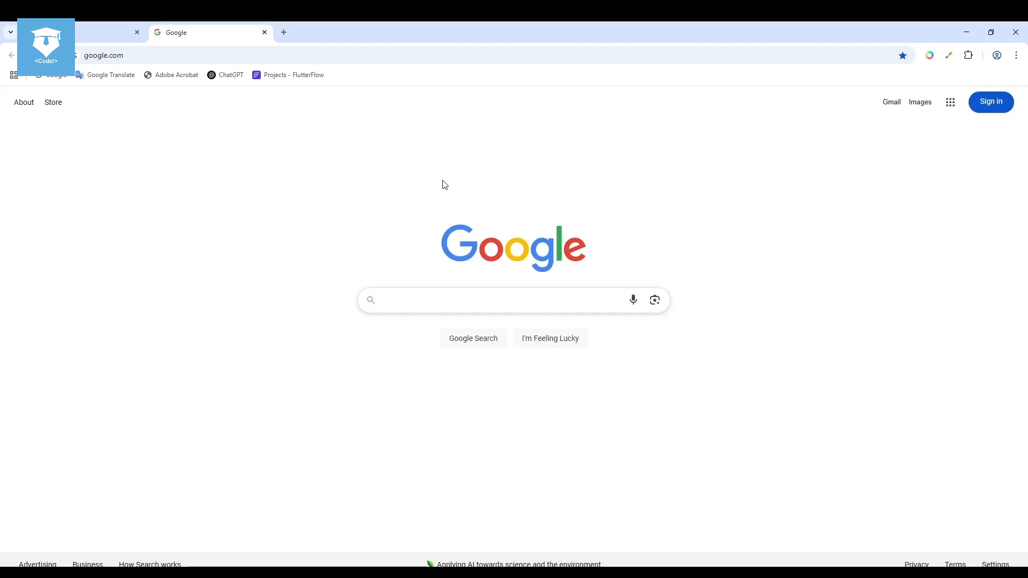
click(489, 302)
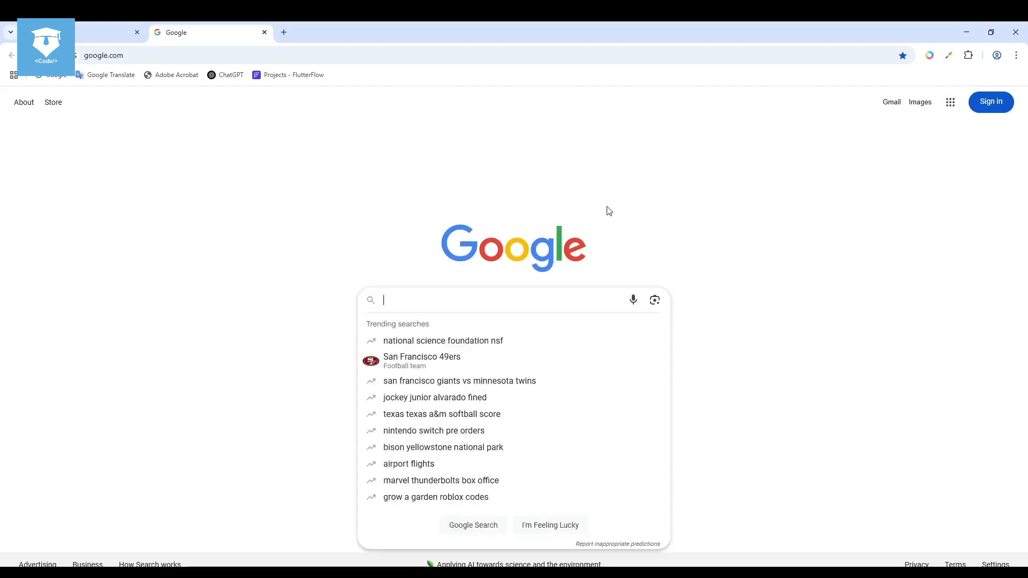
text(visual)
key(Down)
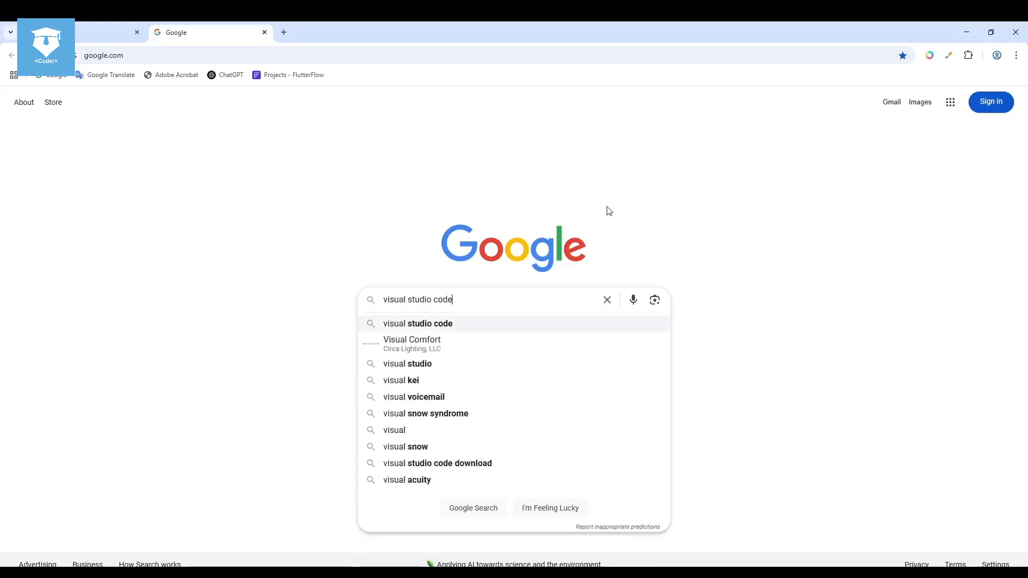
key(Up)
key(Down)
key(ctrl+shift+Left)
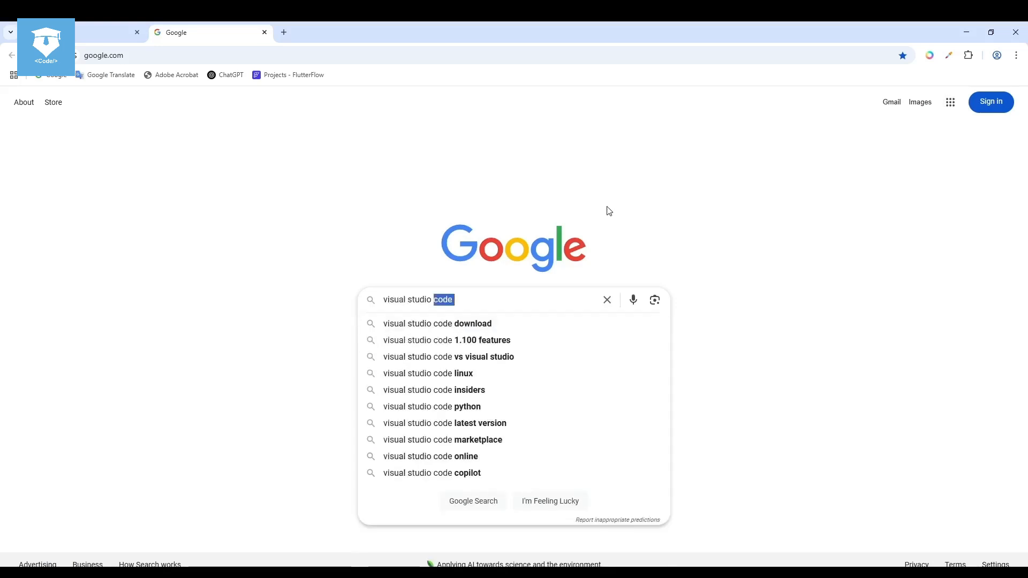
key(BackSpace)
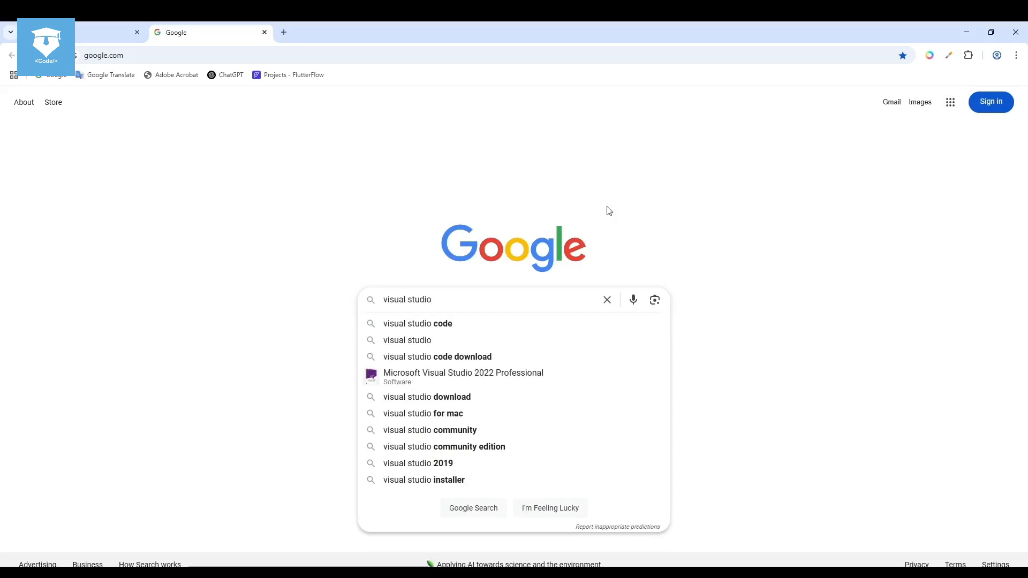
key(Return)
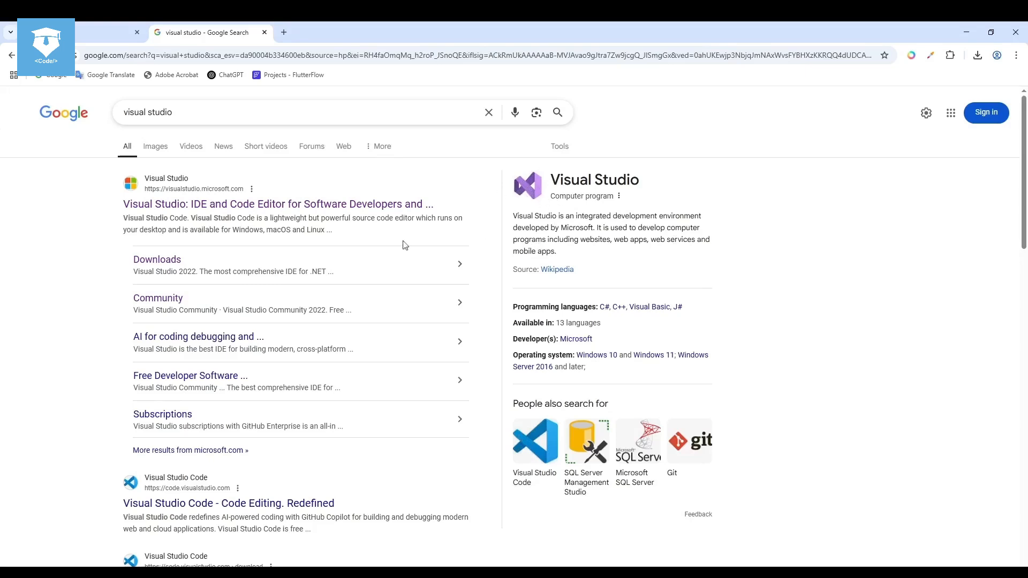
click(218, 205)
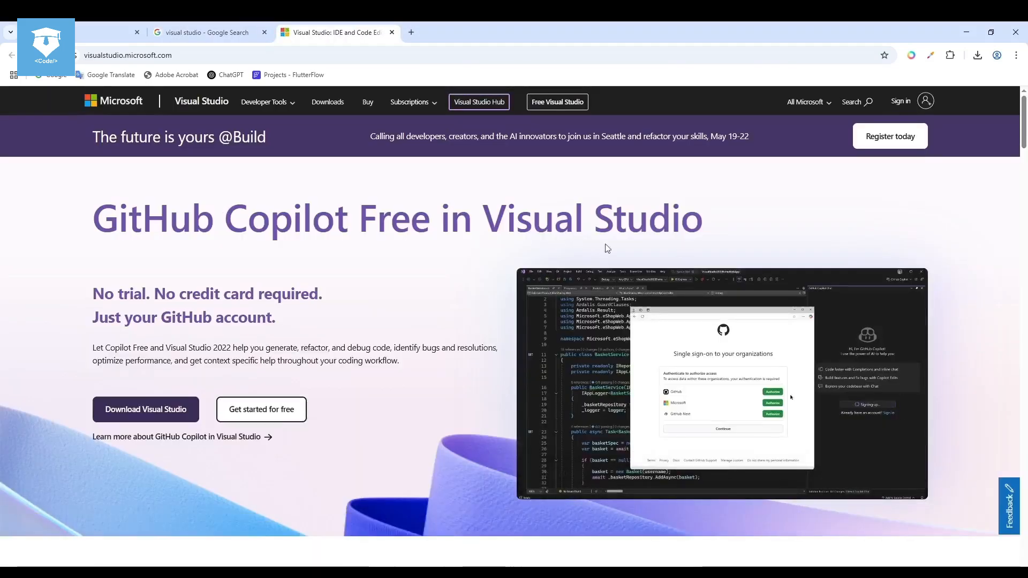
Look through the Visual Studio home page, including its product, subscription and extension sections
scroll(355, 236, down, 15)
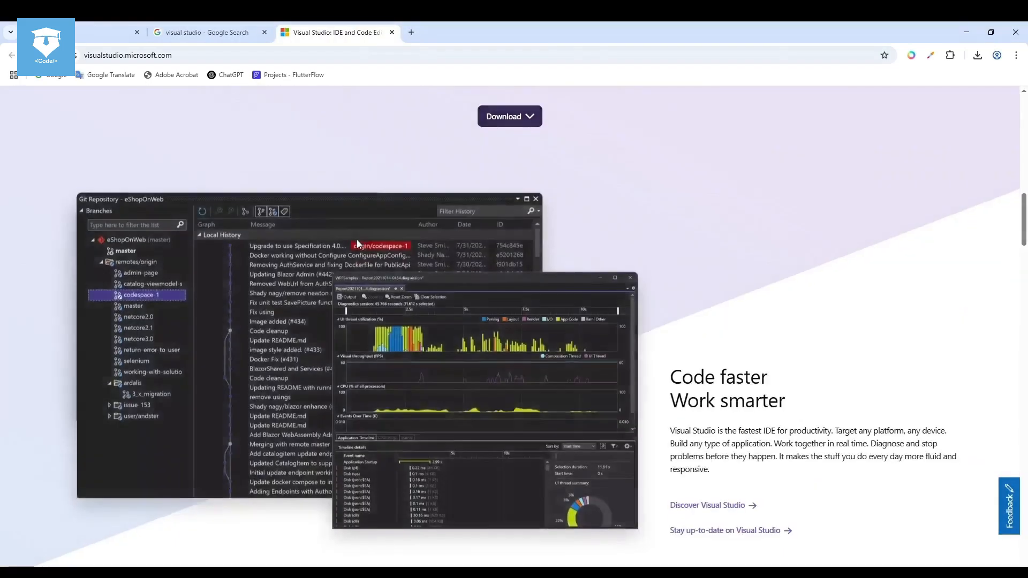
scroll(357, 240, down, 15)
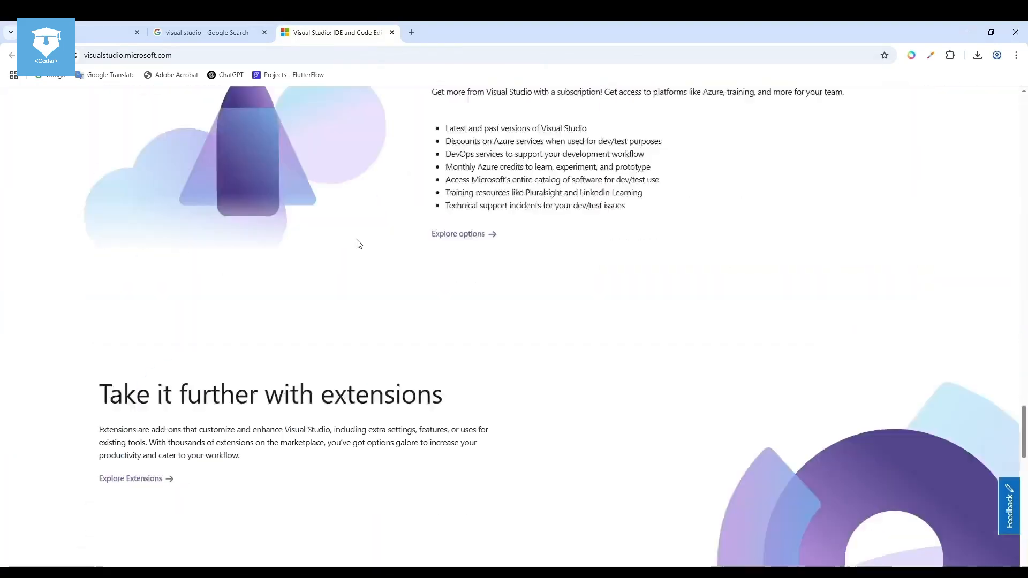
scroll(359, 244, down, 7)
scroll(359, 244, up, 15)
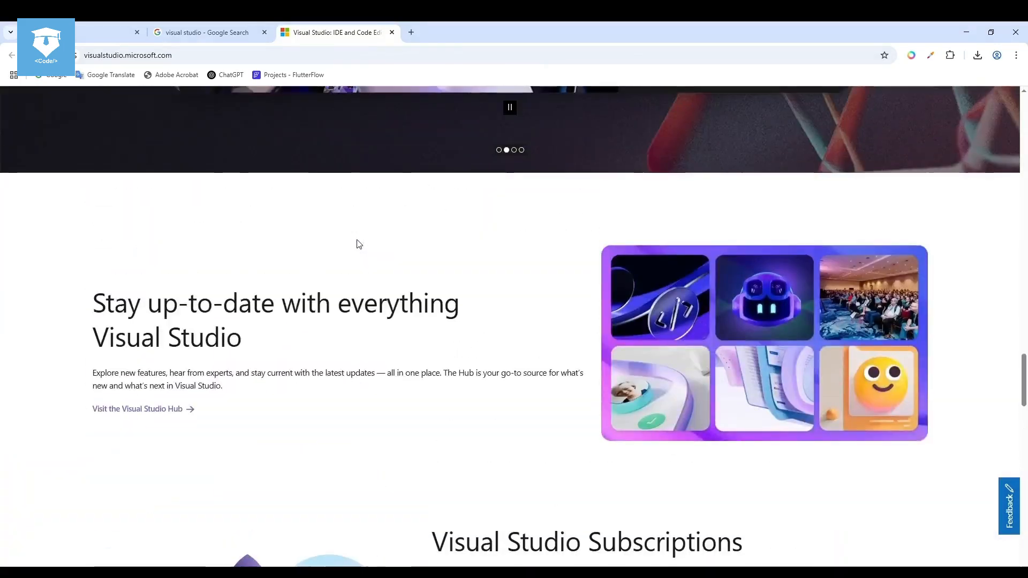
scroll(358, 244, down, 9)
scroll(386, 255, up, 4)
scroll(426, 320, down, 3)
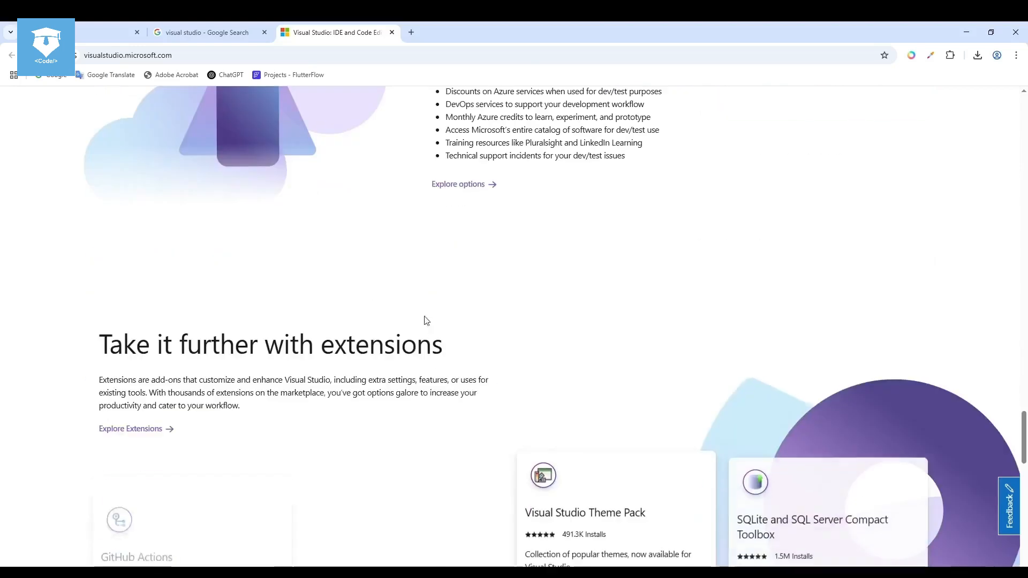
scroll(427, 320, down, 15)
scroll(762, 404, up, 16)
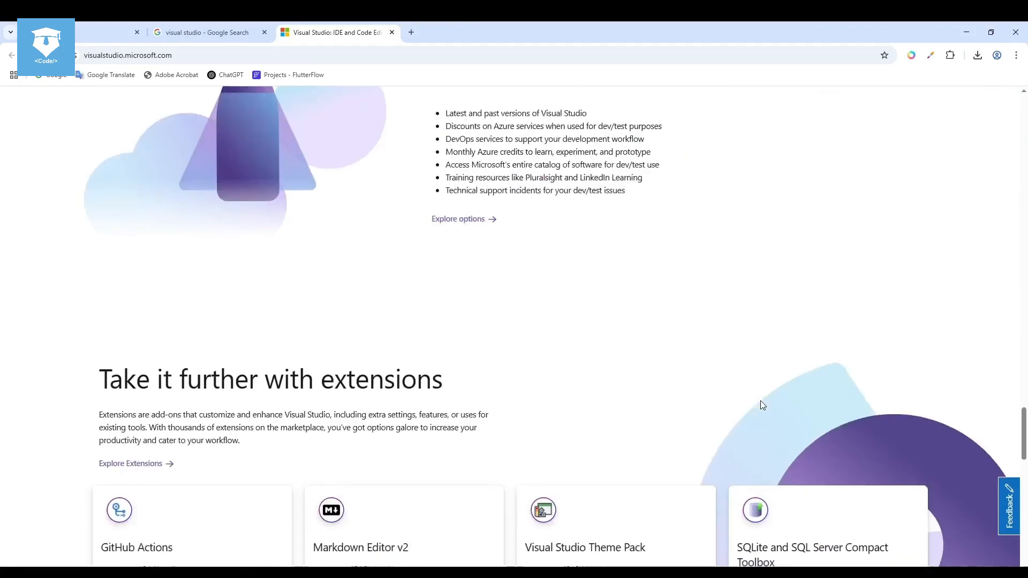
scroll(763, 405, up, 20)
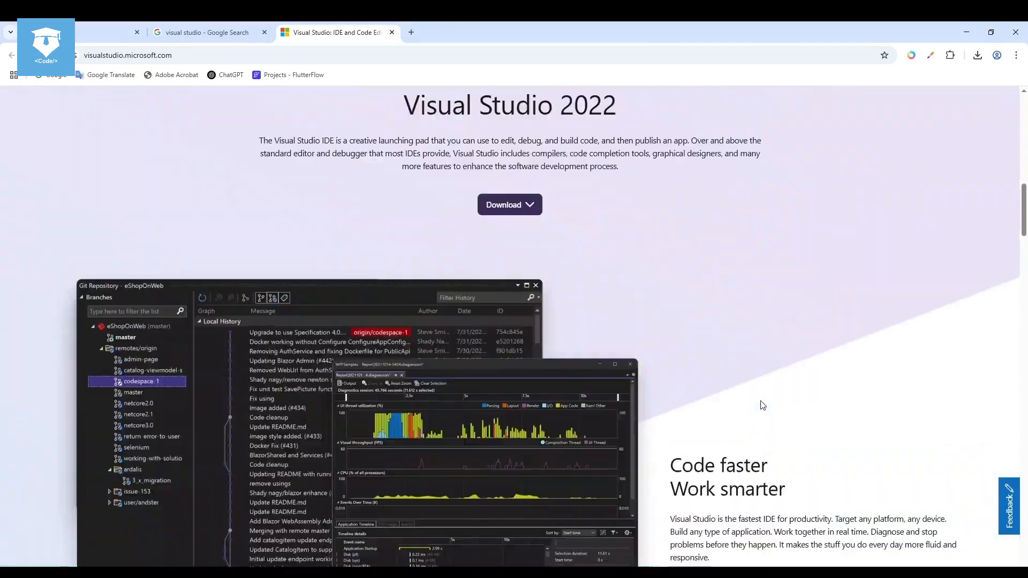
scroll(763, 406, up, 10)
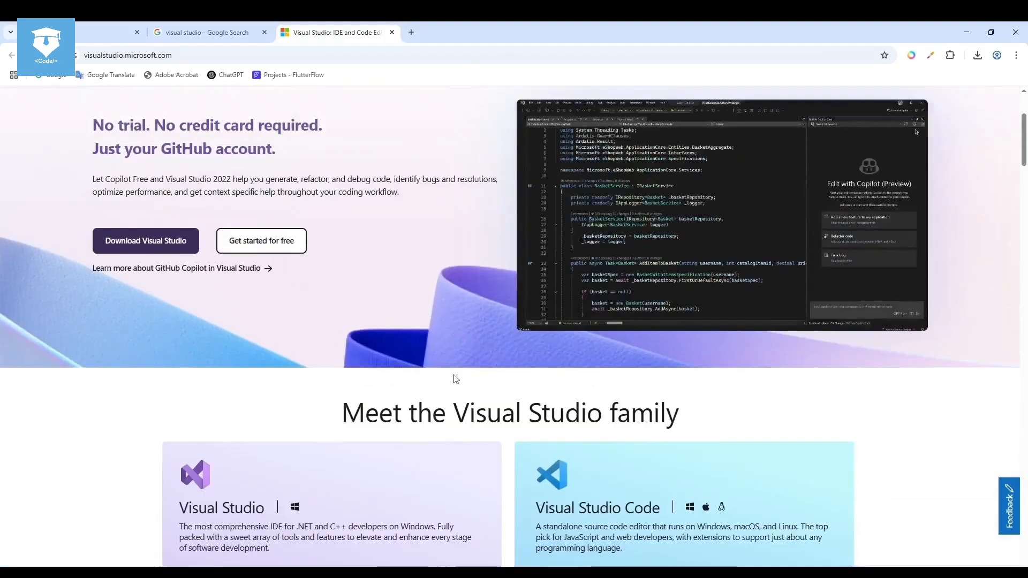
Download the Community 2022 edition of Visual Studio from the "Meet the Visual Studio family" section
scroll(455, 379, down, 4)
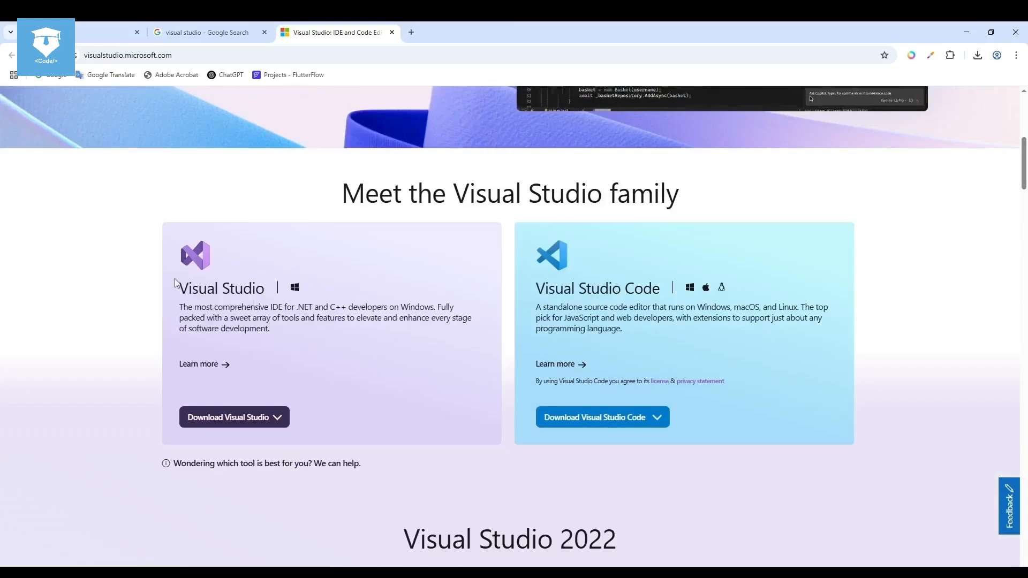
click(231, 417)
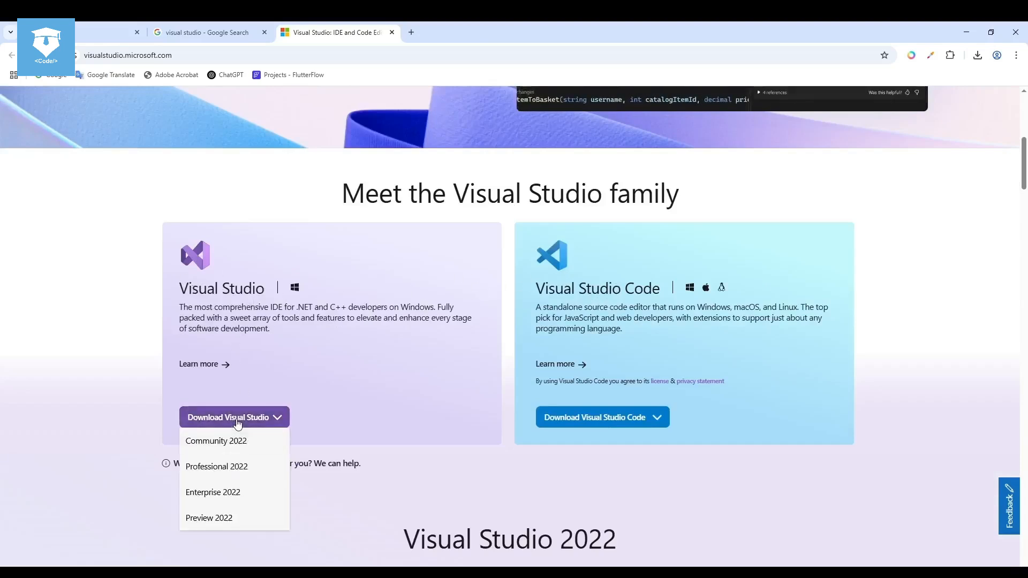
click(235, 407)
click(235, 408)
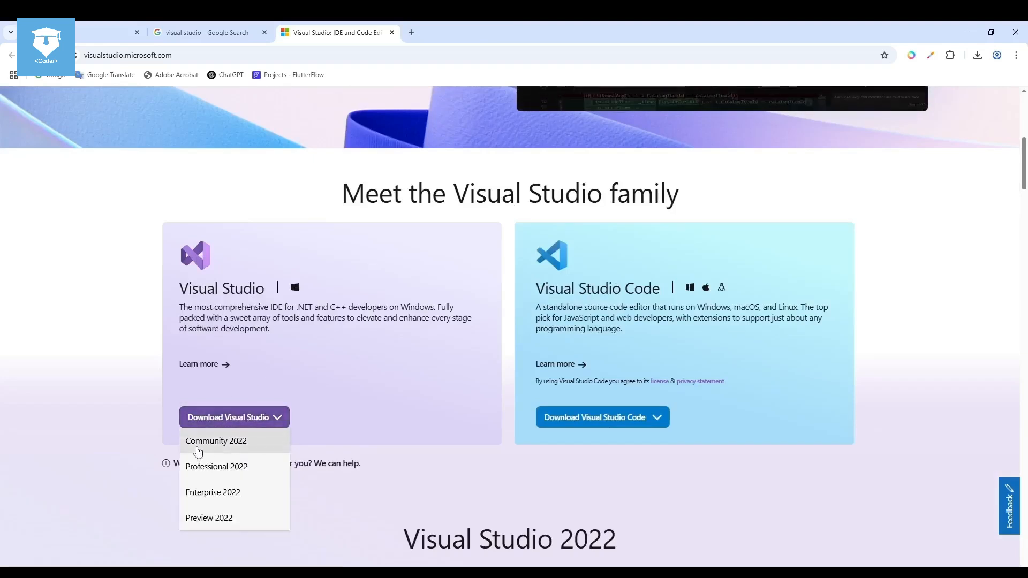
click(250, 448)
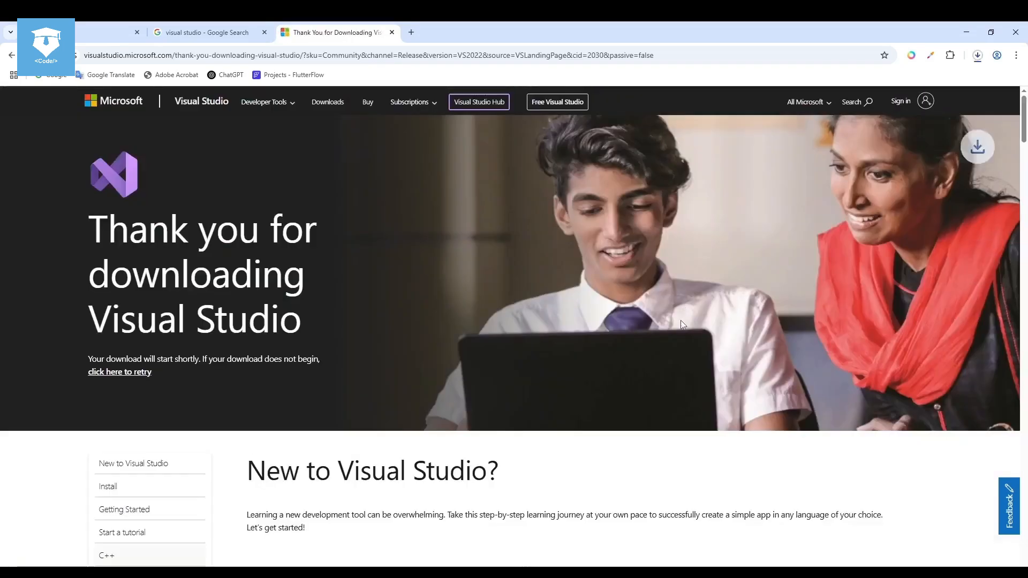
Run the downloaded VisualStudioSetup (2).exe from its folder and continue past the installer's privacy and licence notice
click(978, 57)
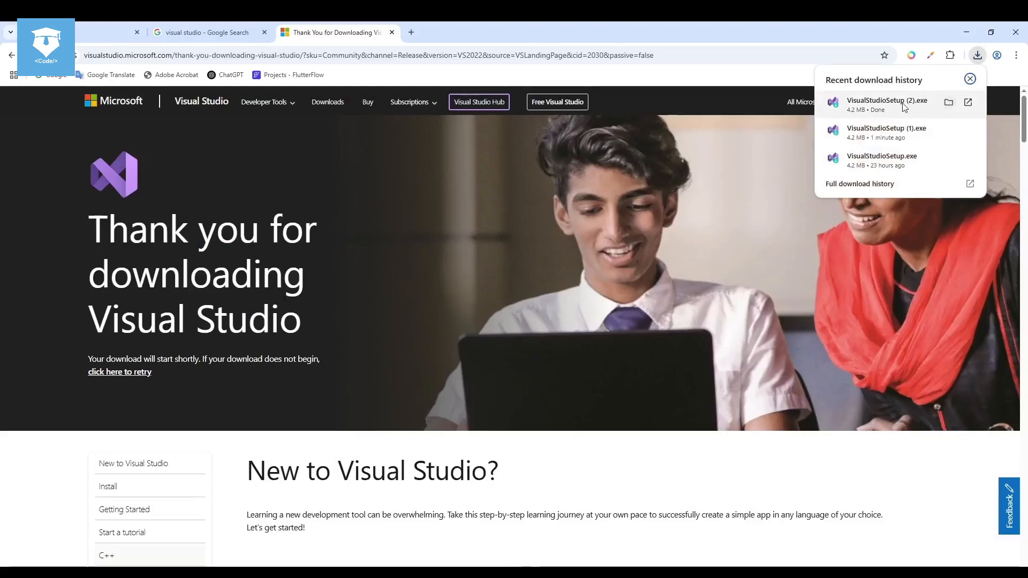
click(951, 104)
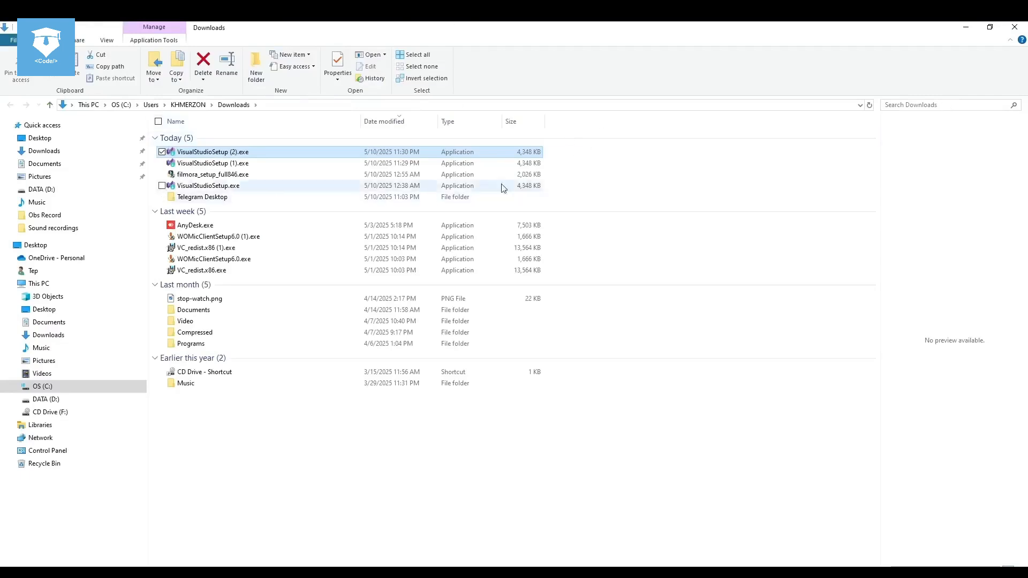
click(626, 174)
click(487, 152)
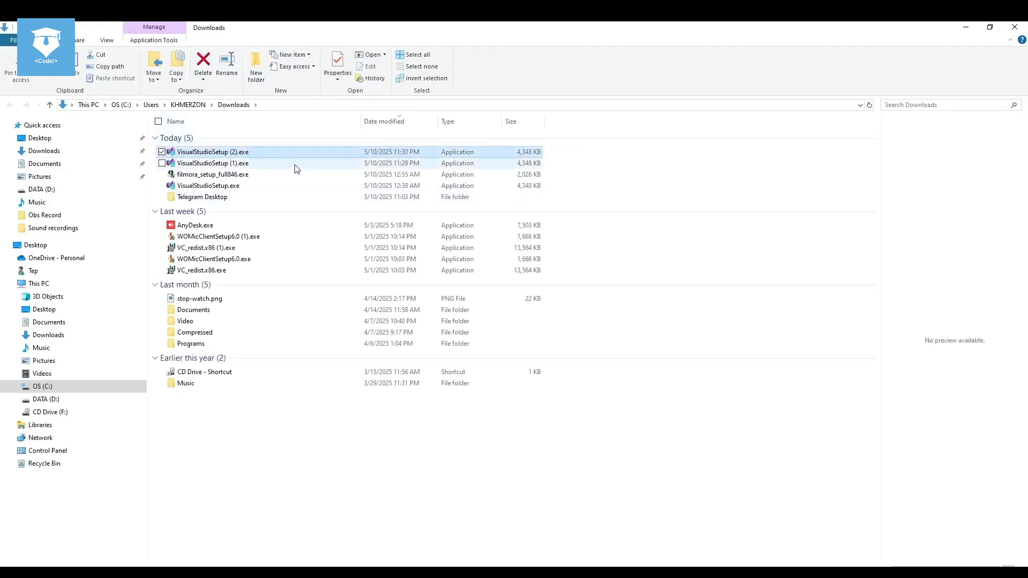
click(226, 153)
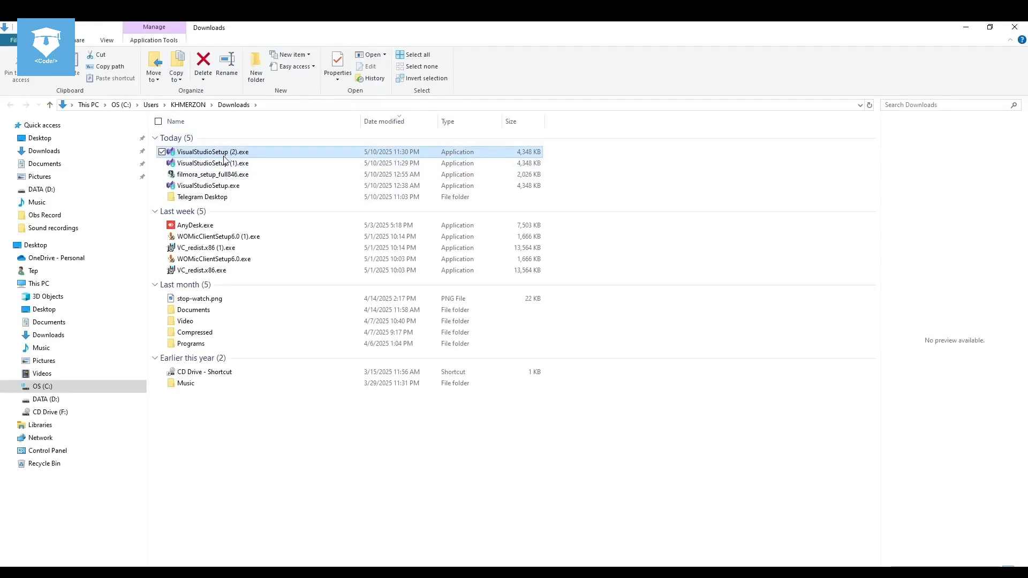
click(290, 157)
double_click(289, 157)
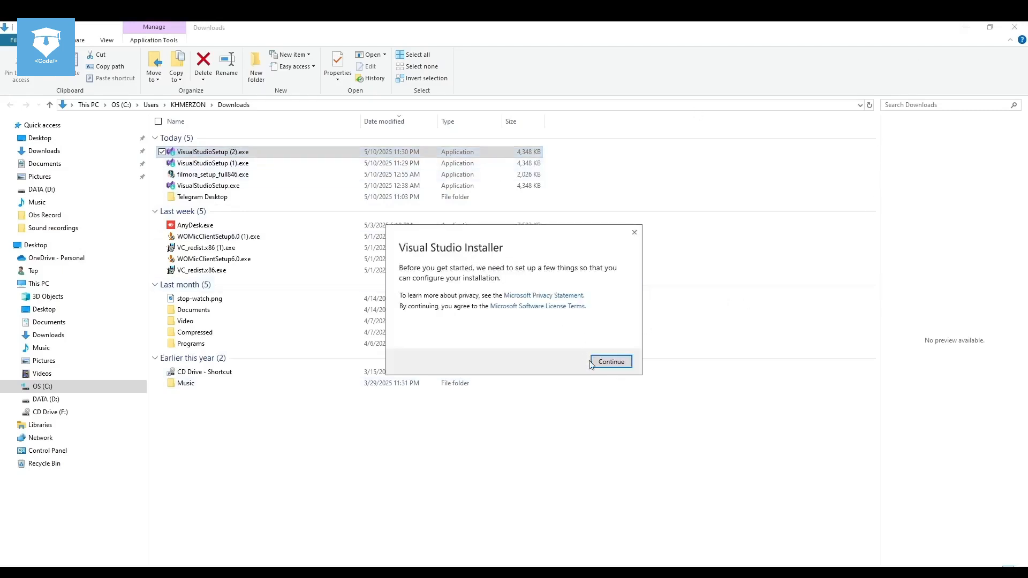
click(608, 363)
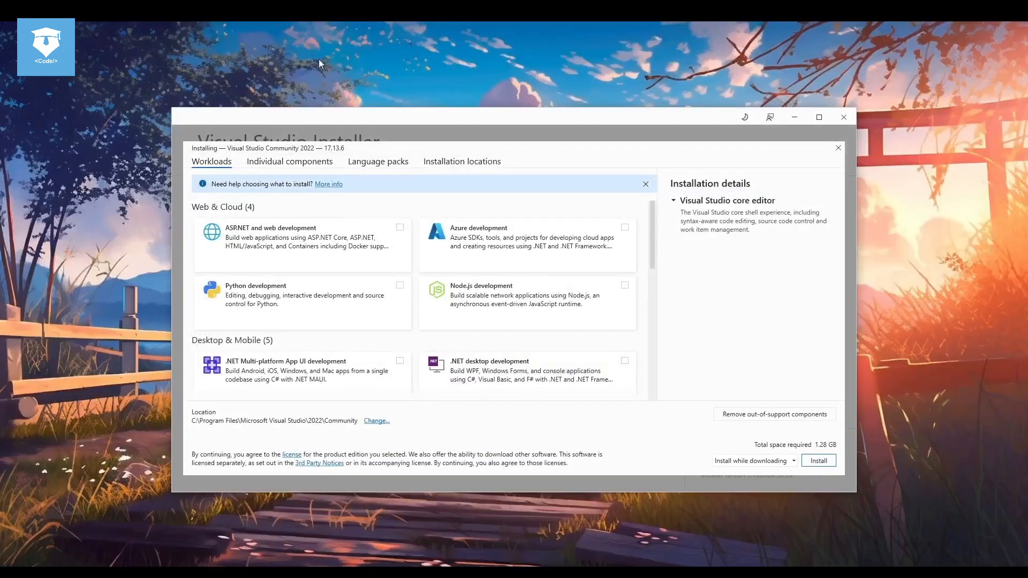
right_click(362, 68)
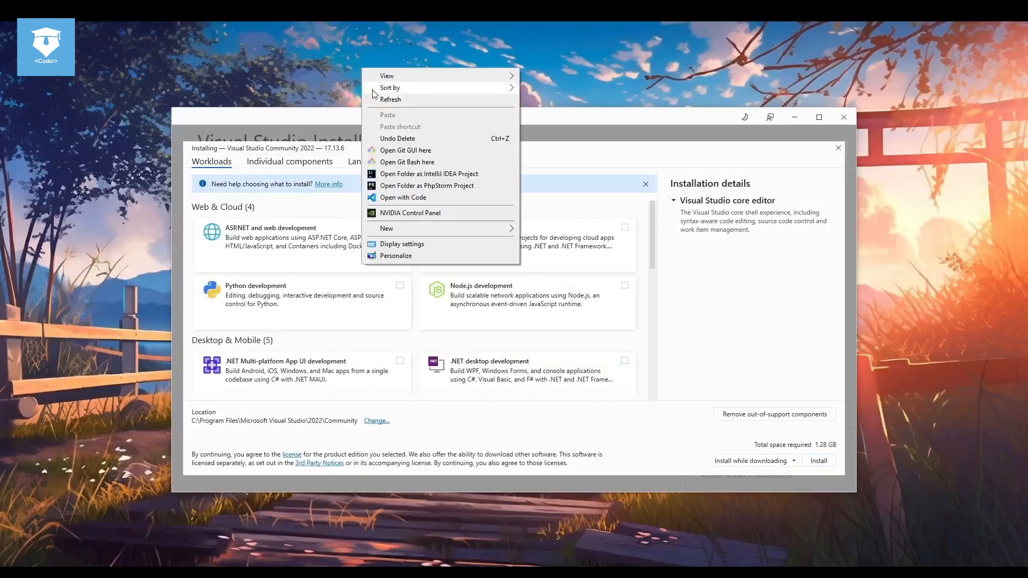
click(381, 99)
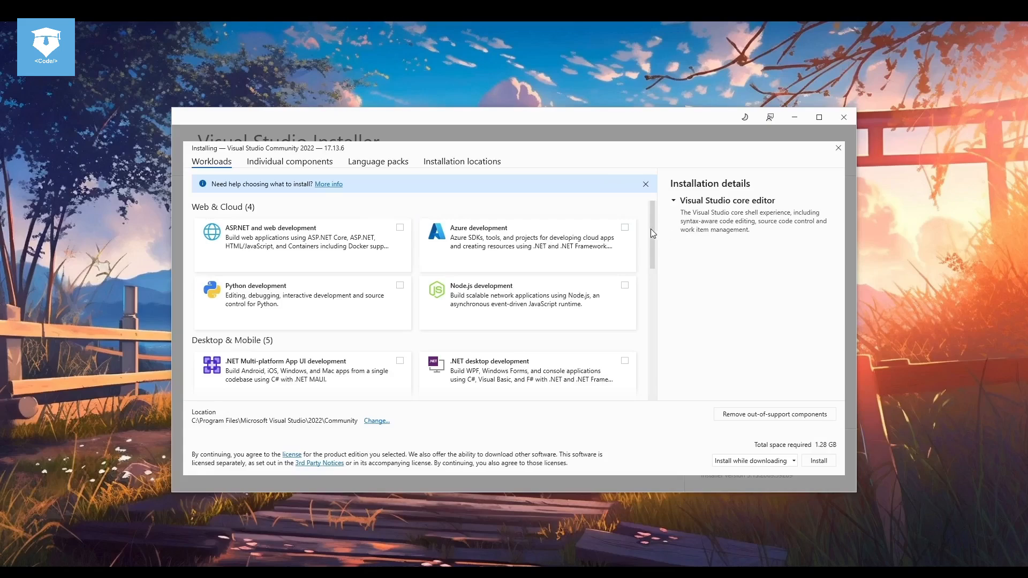
Select the .NET desktop development workload under Desktop & Mobile and review its optional components in the installation details
mouse_move(651, 230)
mouse_down()
mouse_move(651, 253)
mouse_move(651, 226)
mouse_move(651, 239)
mouse_up()
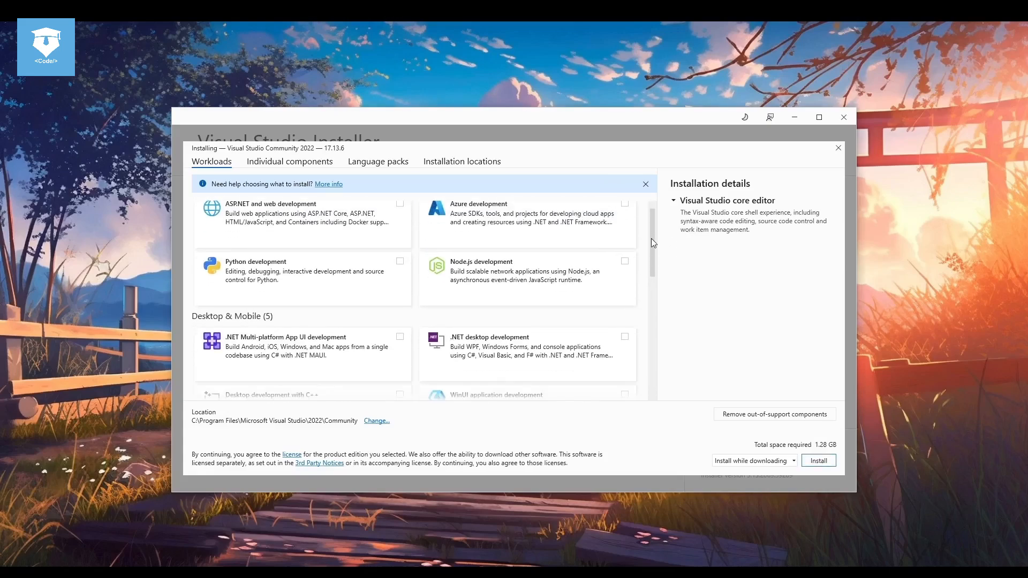
scroll(569, 298, down, 10)
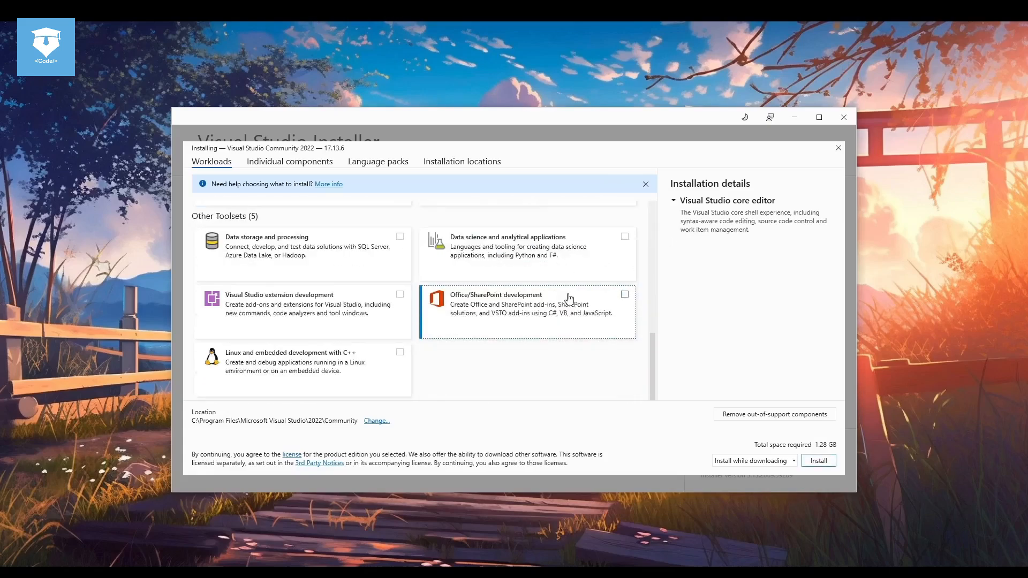
drag(652, 368, 646, 219)
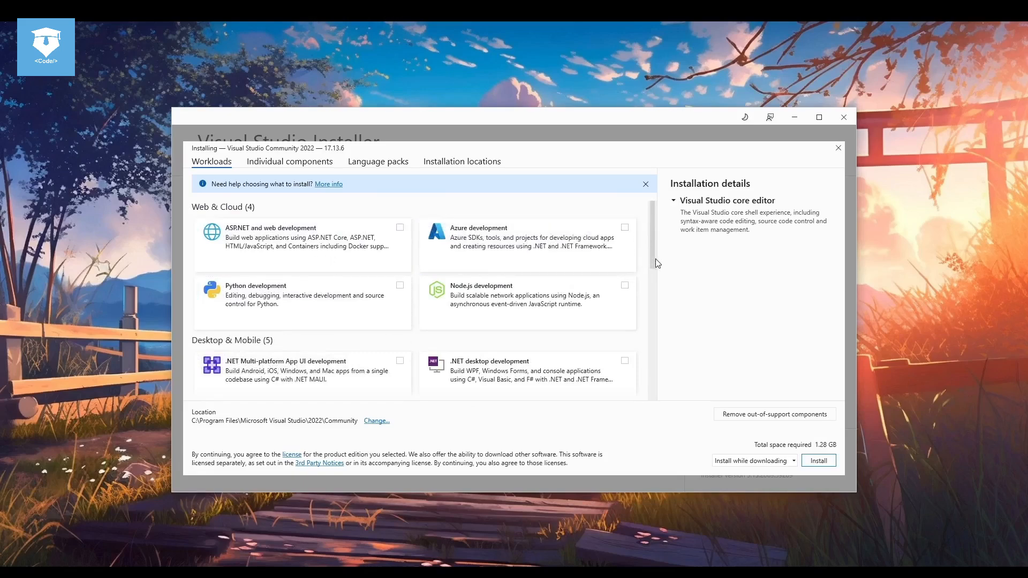
drag(654, 260, 653, 268)
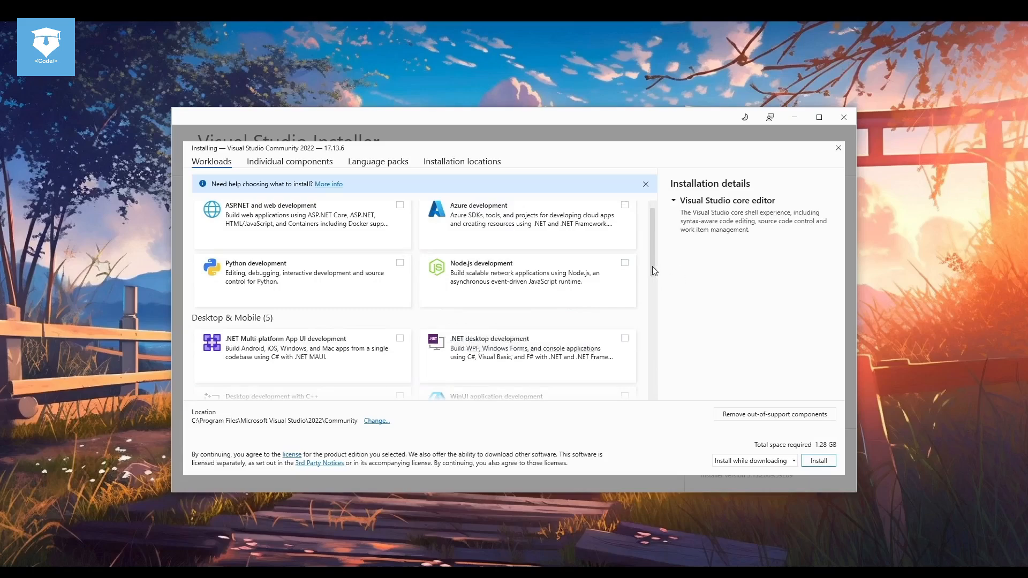
drag(653, 266, 653, 279)
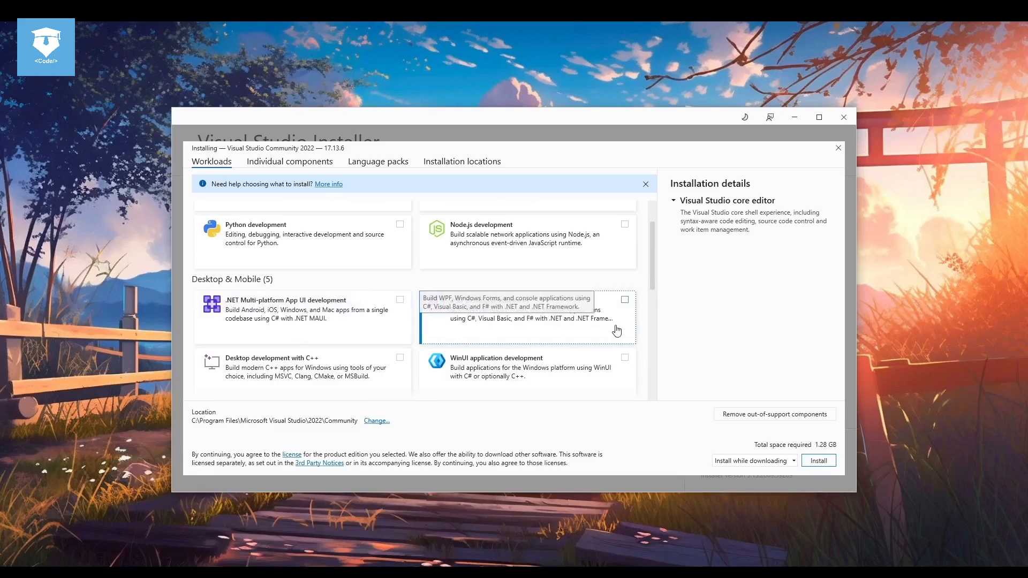
click(625, 300)
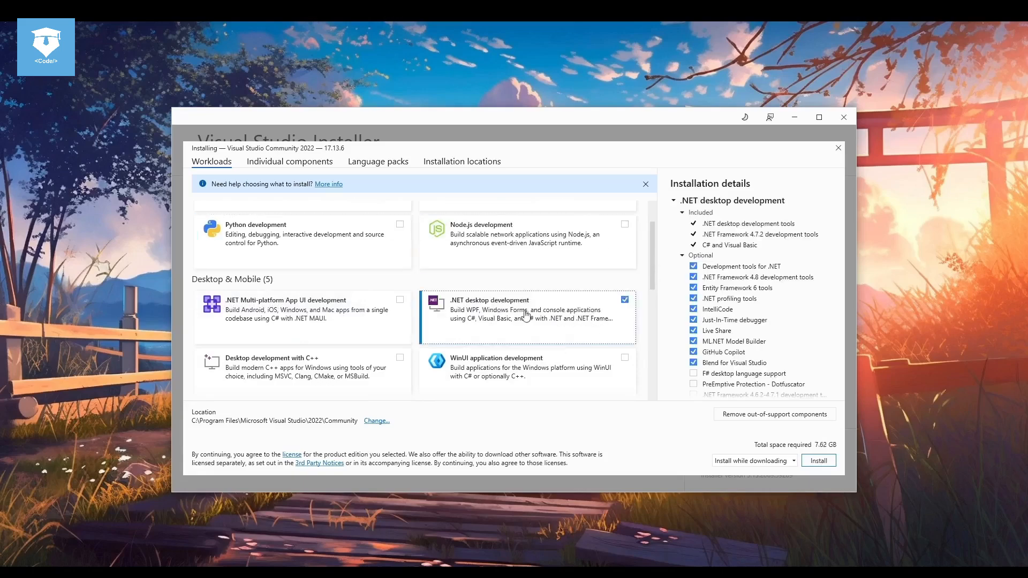
click(502, 312)
click(585, 310)
scroll(783, 275, down, 5)
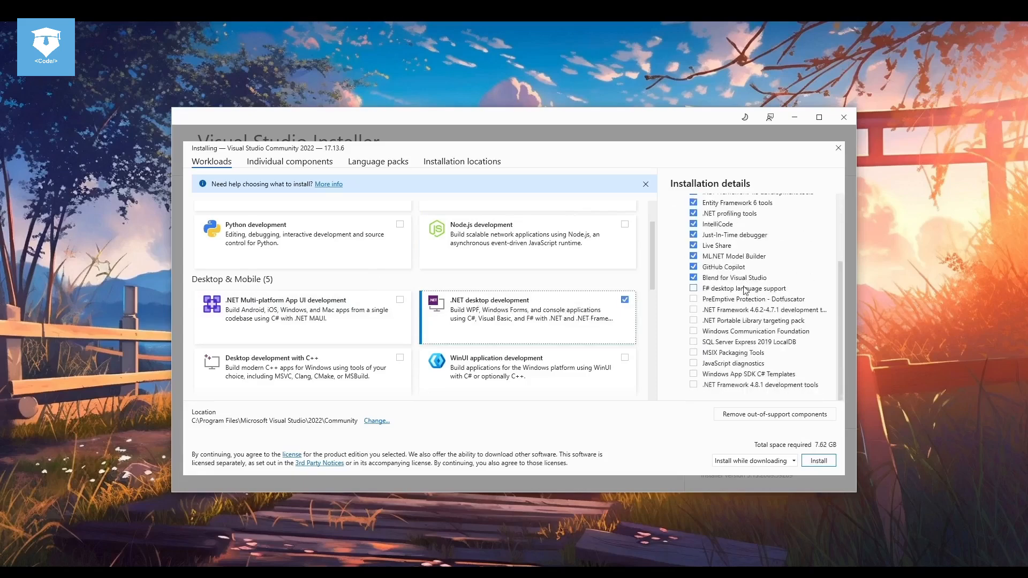
scroll(745, 290, up, 6)
scroll(745, 290, down, 3)
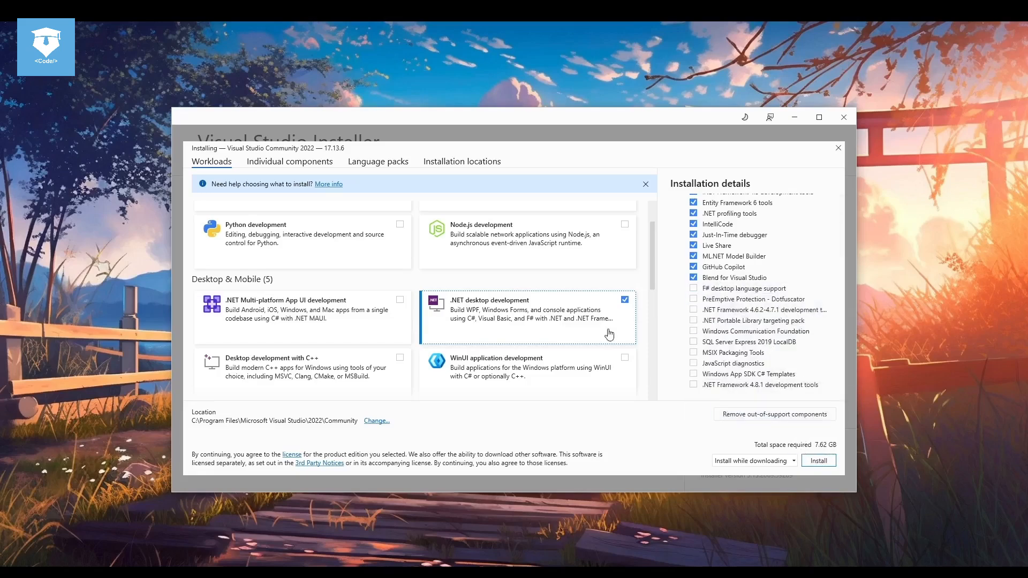
Add the optional components from PreEmptive Protection - Dotfuscator through SQL Server Express 2019 LocalDB, plus JavaScript diagnostics, to the installation
click(695, 300)
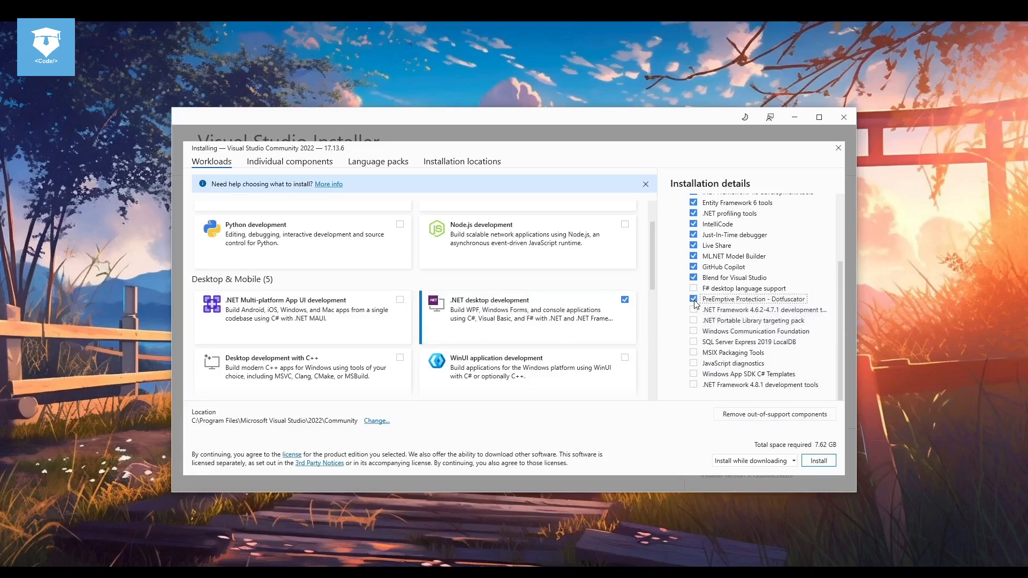
click(694, 300)
click(694, 311)
click(694, 322)
click(694, 332)
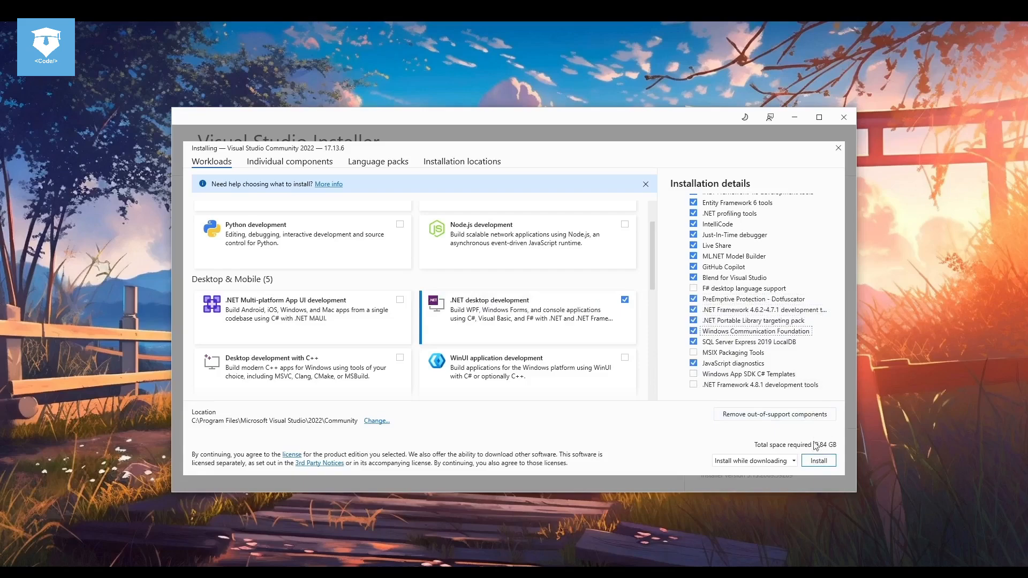
Deselect the added optional components, from PreEmptive Protection - Dotfuscator through SQL Server Express 2019 LocalDB, and JavaScript diagnostics
click(694, 300)
click(694, 311)
click(694, 321)
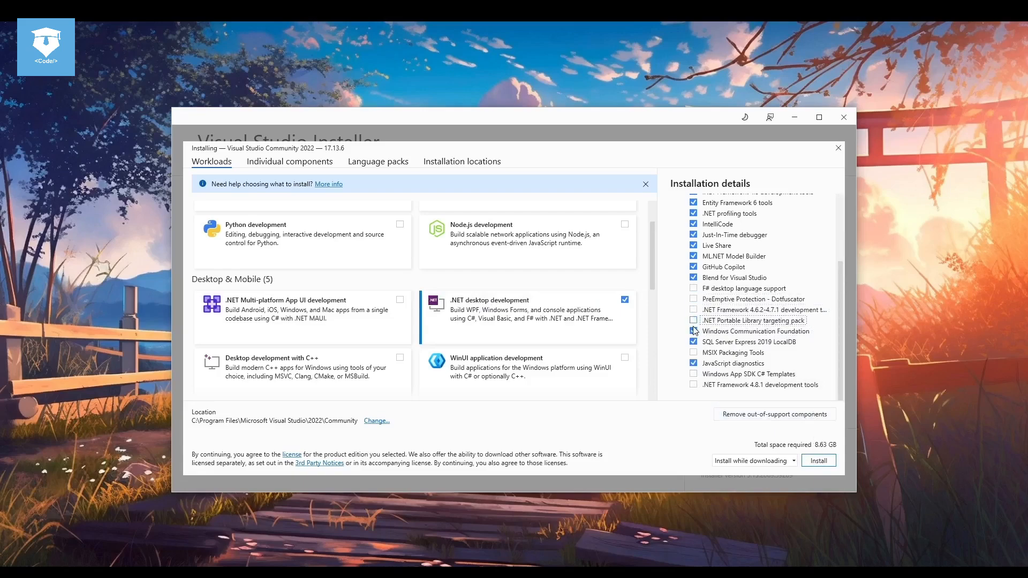
click(694, 332)
click(694, 342)
click(694, 364)
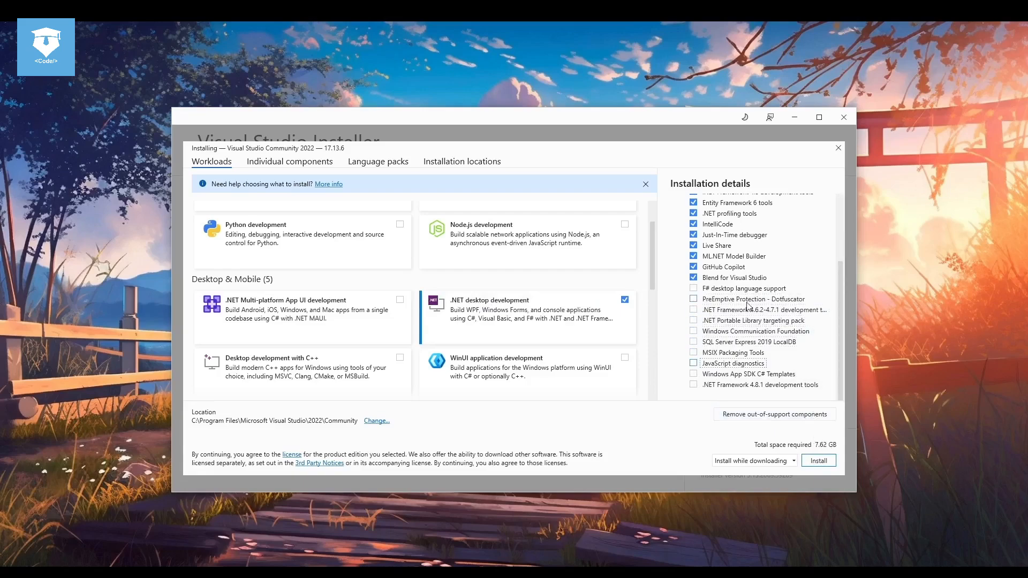
Install Visual Studio Community 2022 with the .NET desktop development workload and launch it
scroll(773, 398, up, 3)
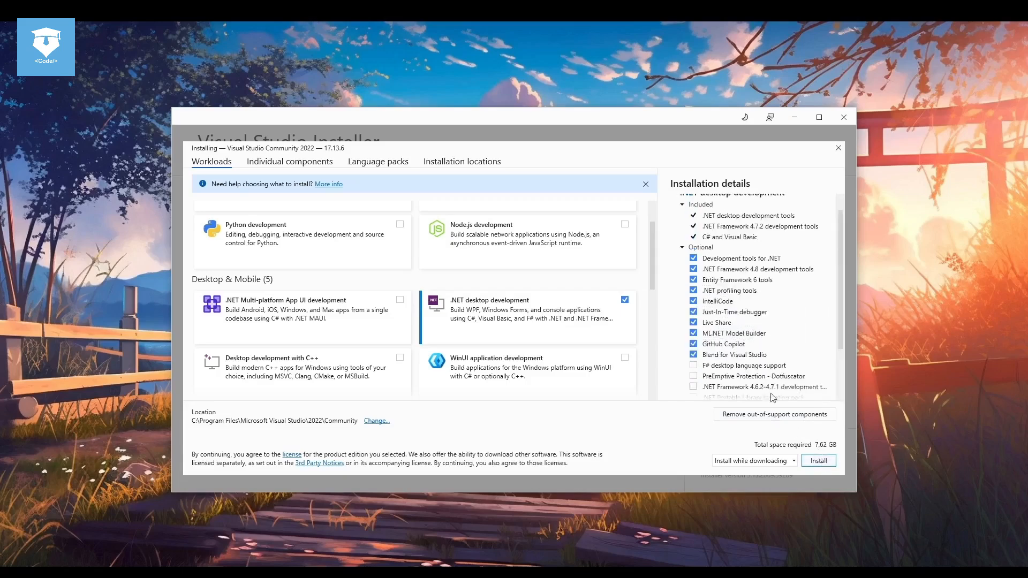
click(819, 460)
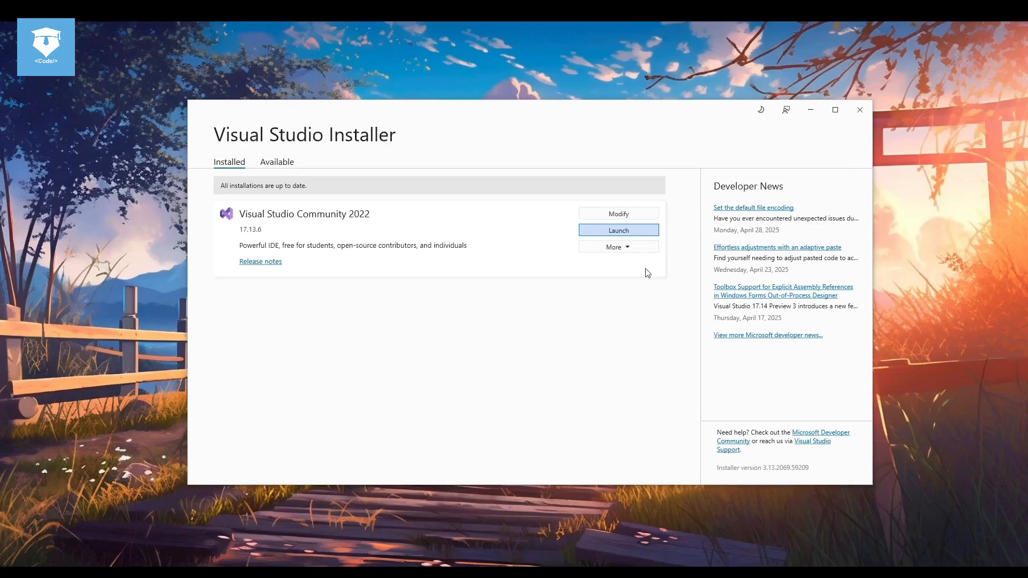
click(619, 232)
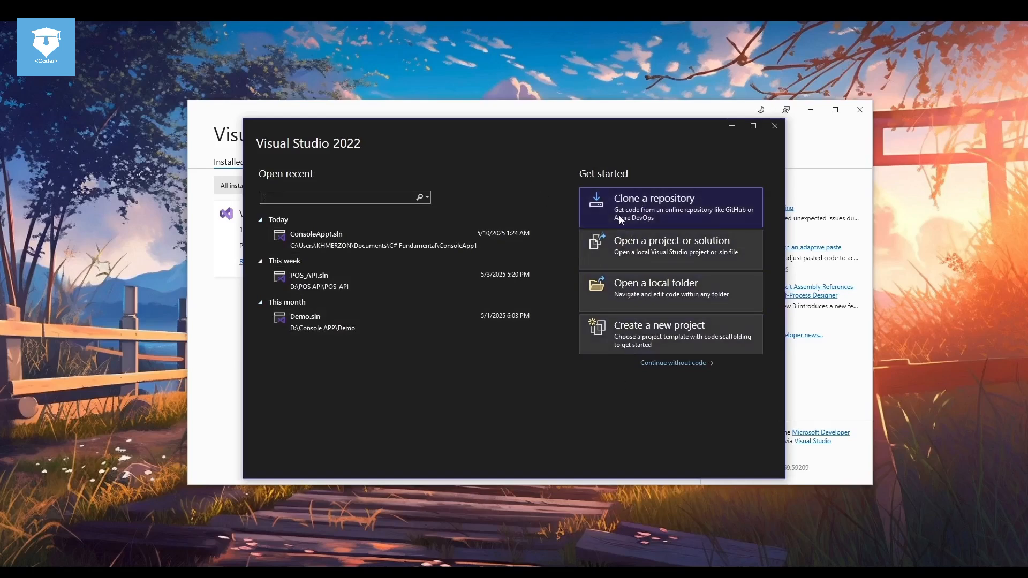
Start a new project, search the templates for "Console app" and choose the C# Console App for .NET
click(695, 342)
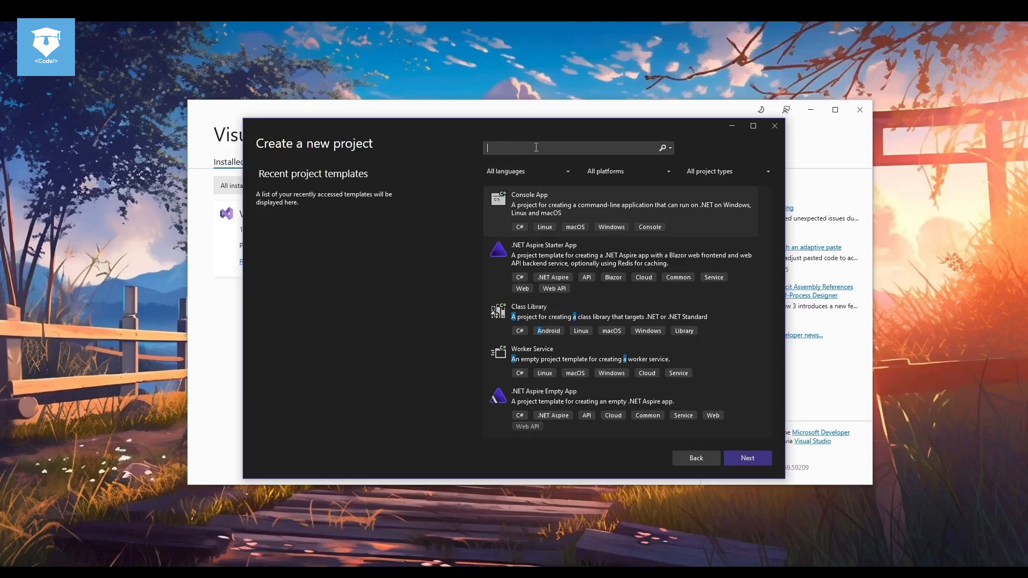
text(onsole app)
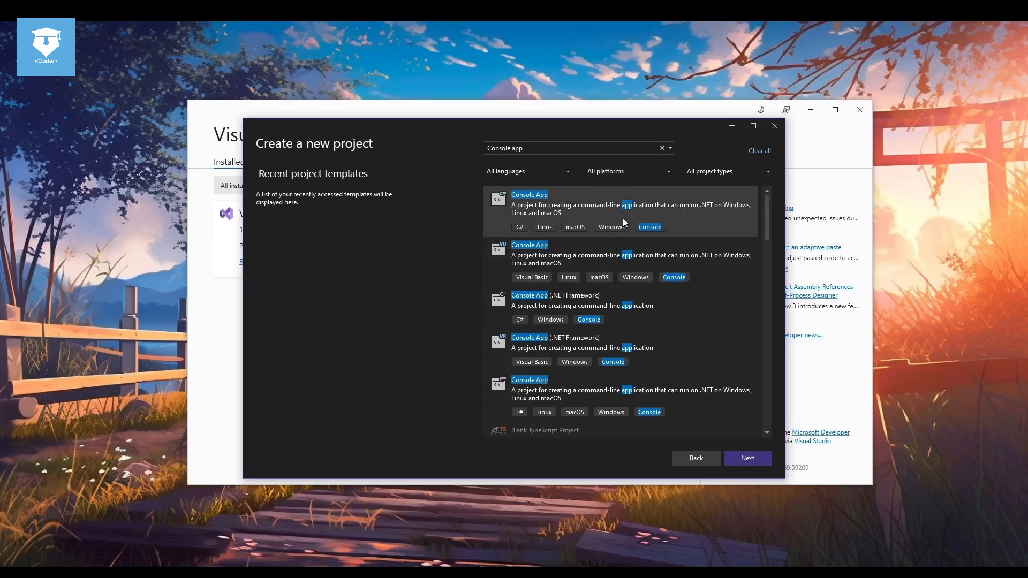
double_click(667, 210)
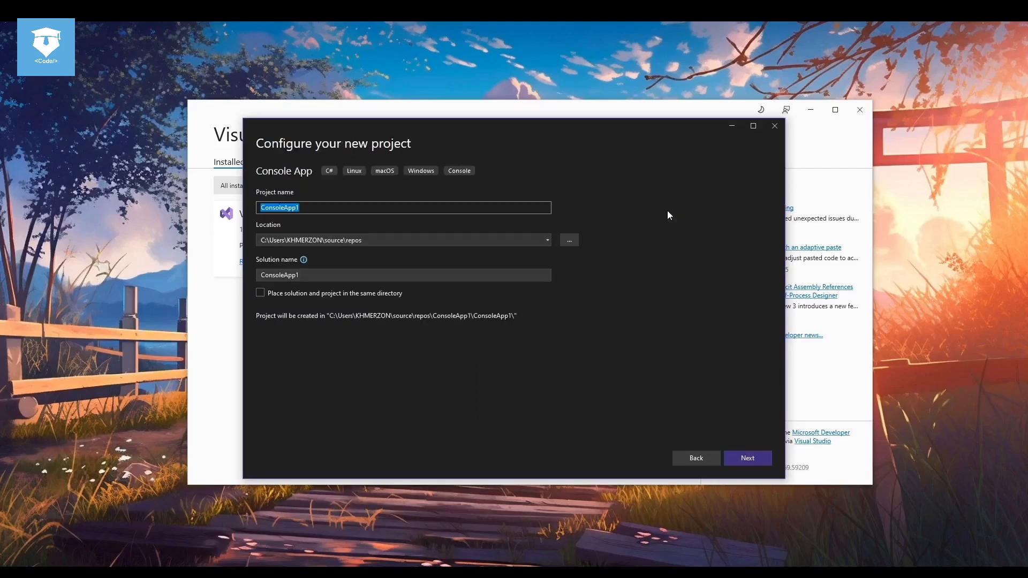
Name the new project and its solution DemoApp
click(457, 212)
double_click(337, 211)
key(BackSpace)
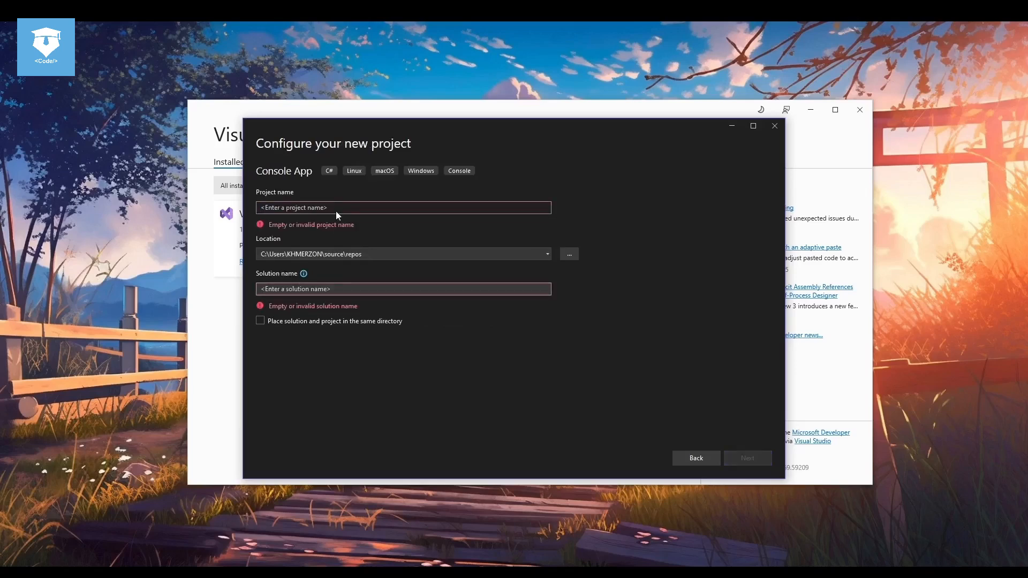
text(Dem)
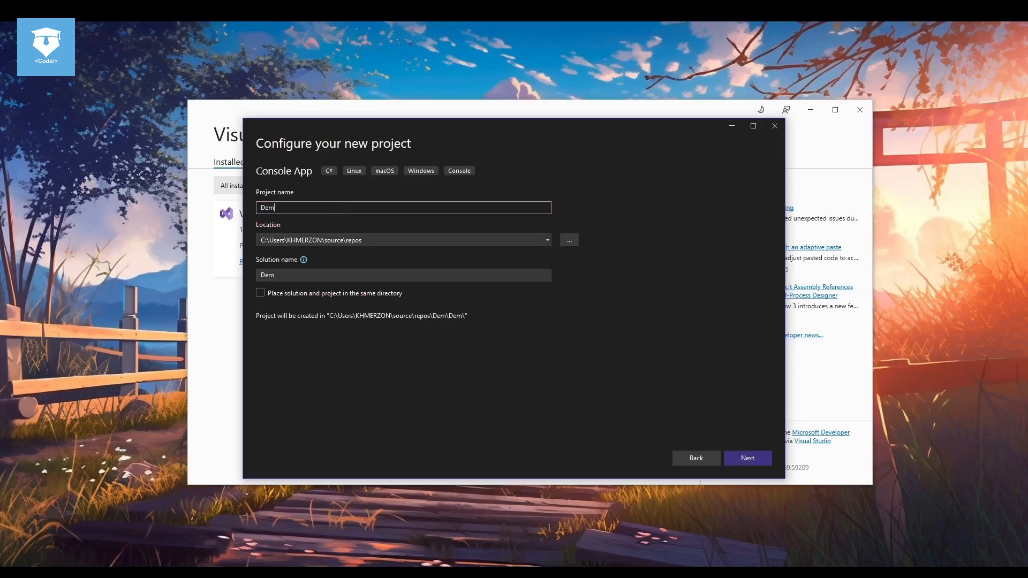
text(oApp)
Set the project location to the C# Fundamental folder inside Documents
click(570, 240)
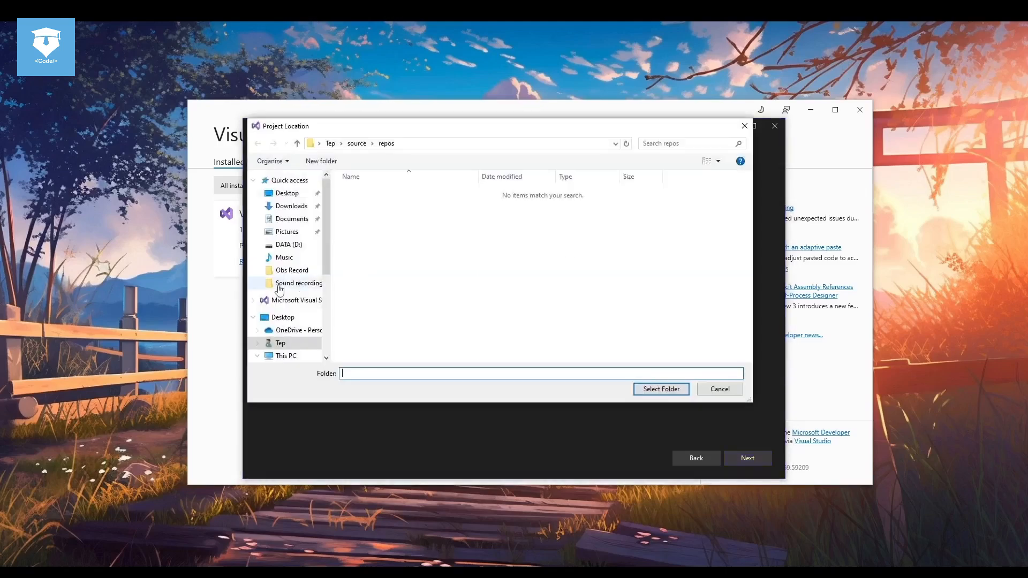
scroll(279, 290, down, 1)
scroll(280, 323, down, 1)
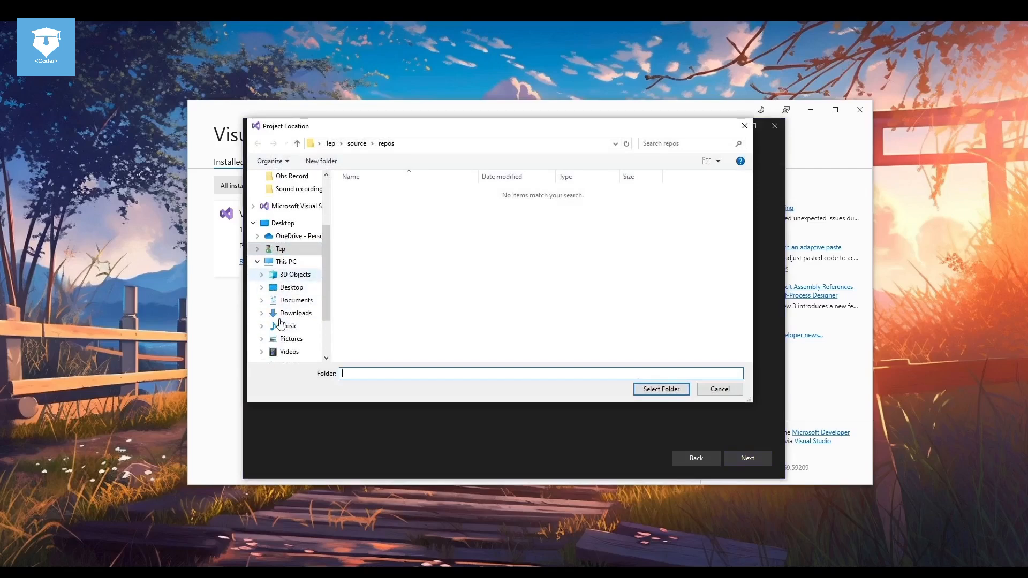
click(302, 305)
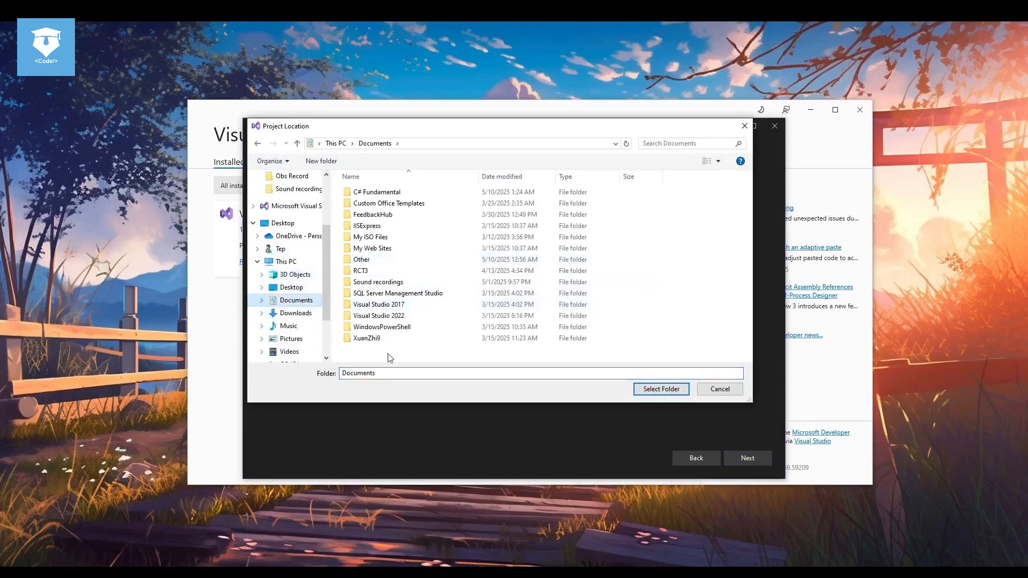
click(413, 196)
double_click(413, 197)
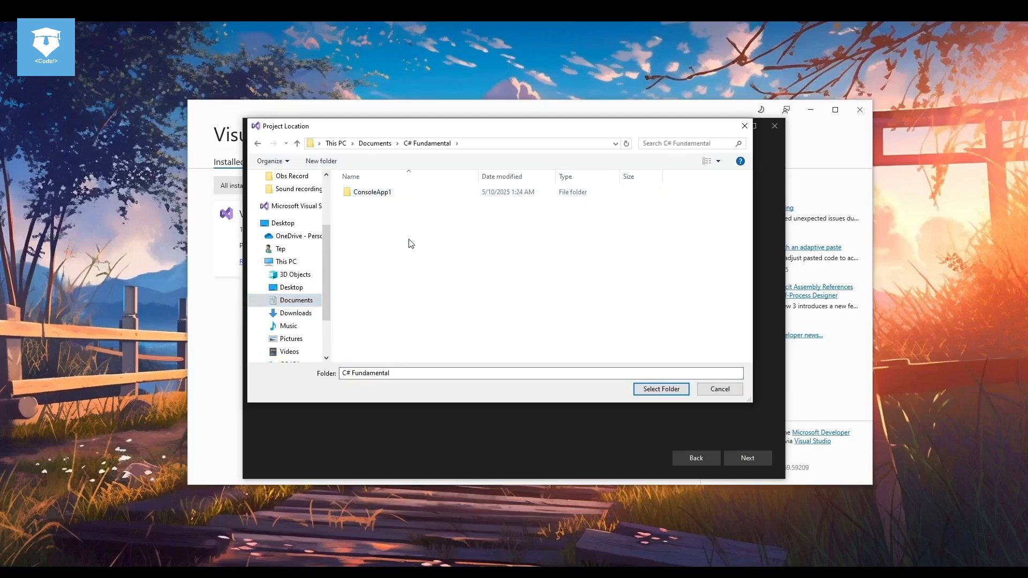
click(661, 389)
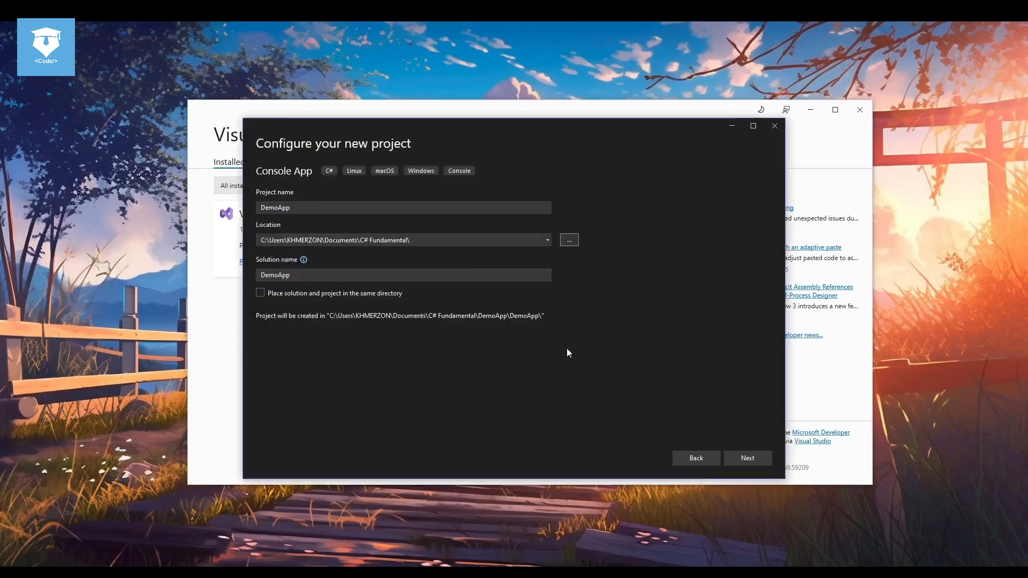
Review the project's location and name, and create the project with the .NET 8.0 (Long Term Support) framework
click(462, 240)
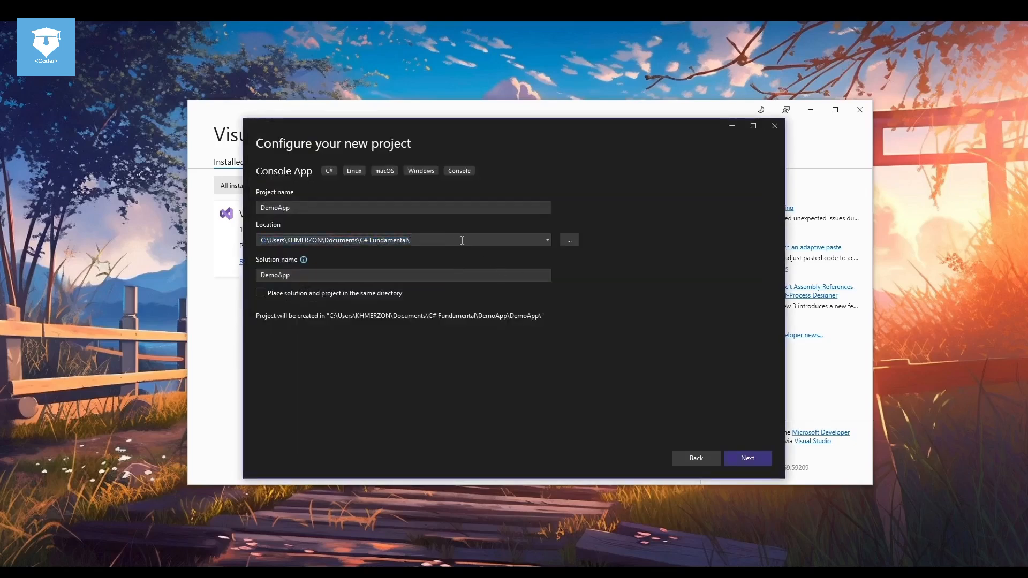
drag(462, 240, 245, 242)
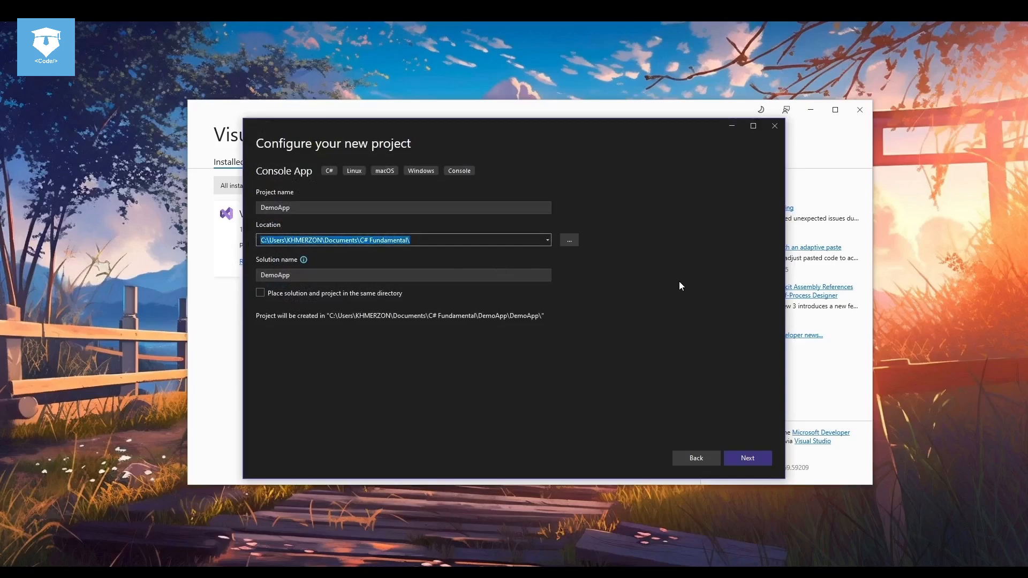
key(shift+Tab)
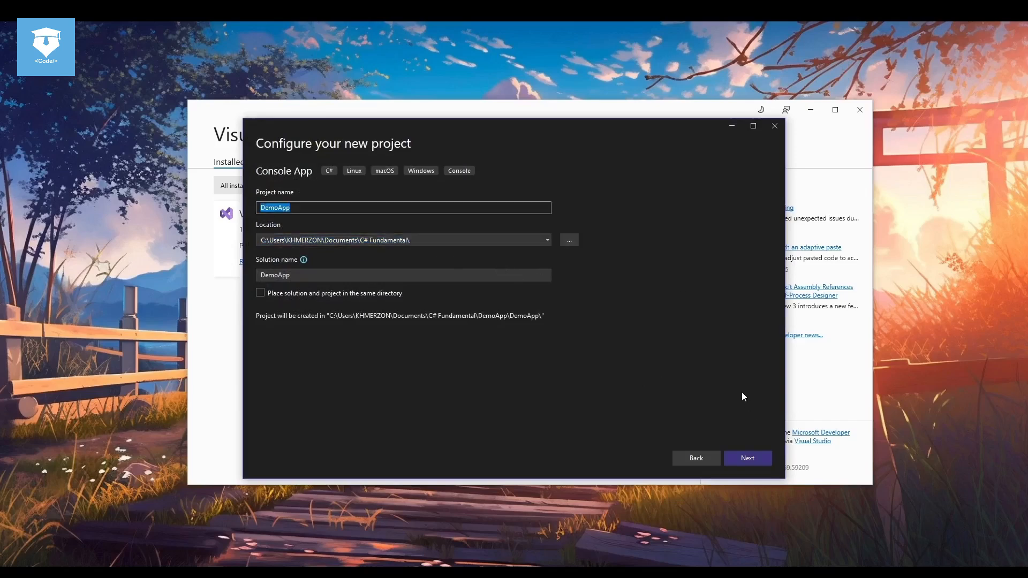
click(755, 462)
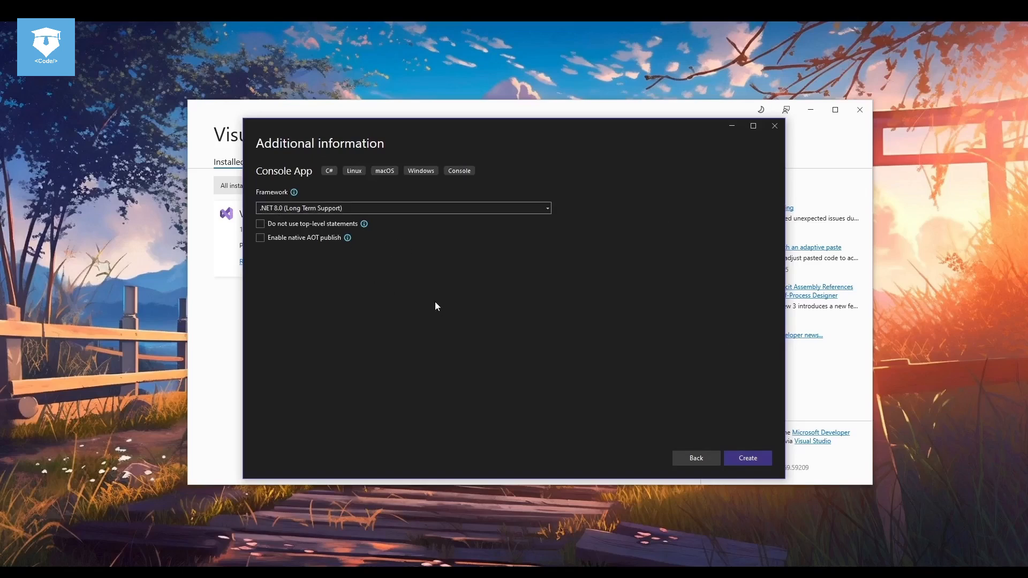
click(741, 460)
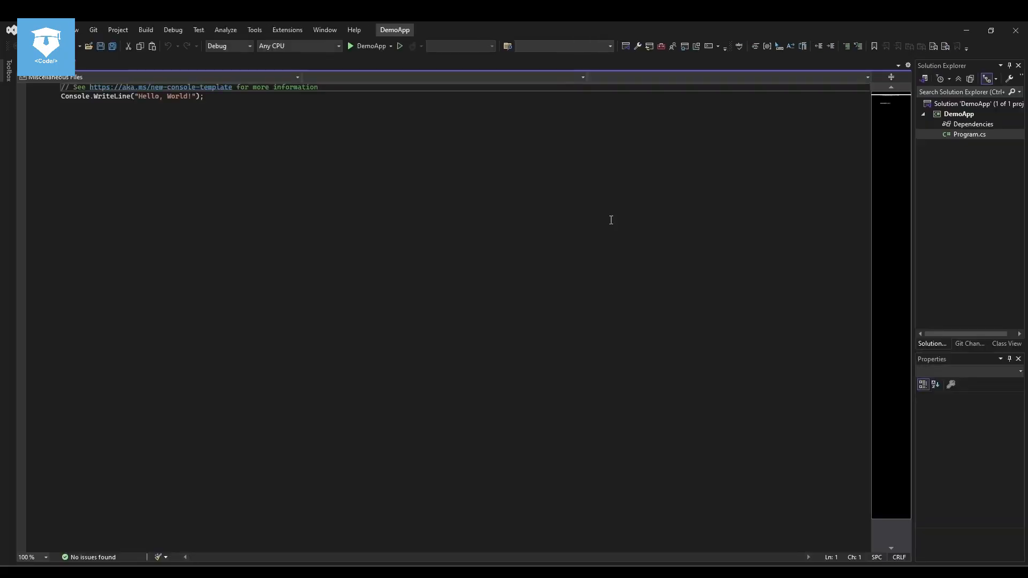
Dismiss the free Copilot offer and run DemoApp, closing its debug console once the output has been read
click(611, 219)
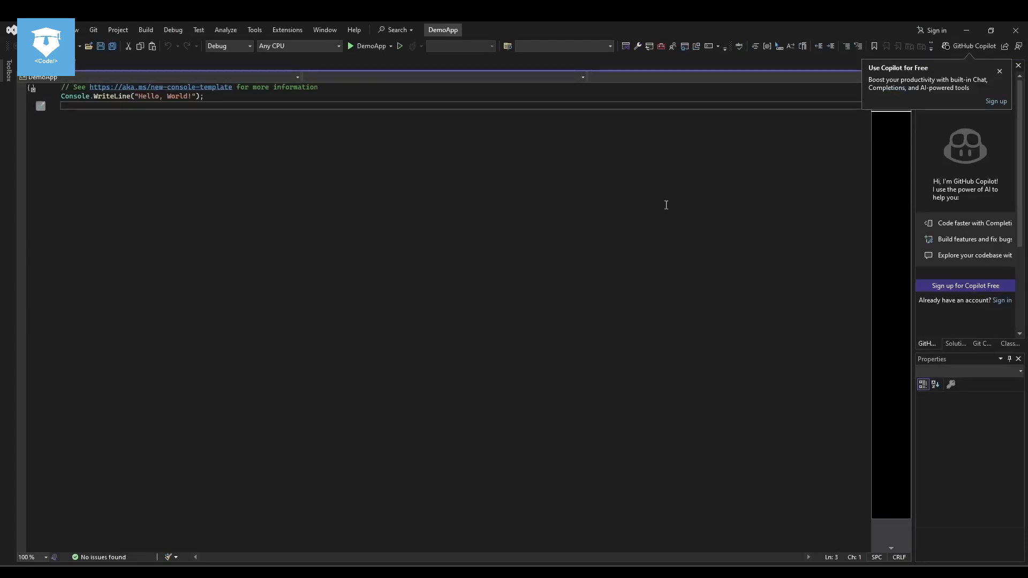
click(999, 72)
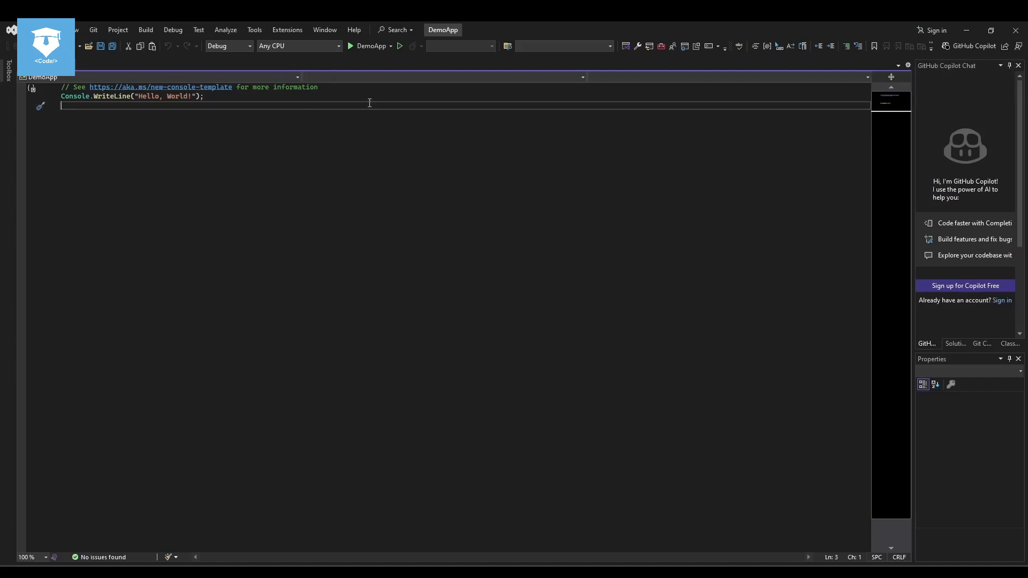
click(368, 47)
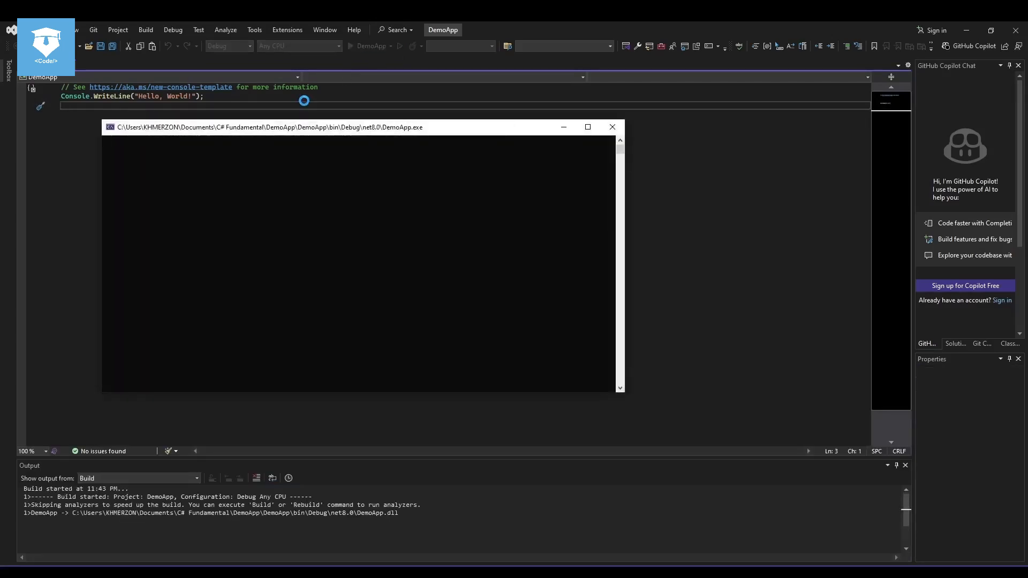
click(229, 158)
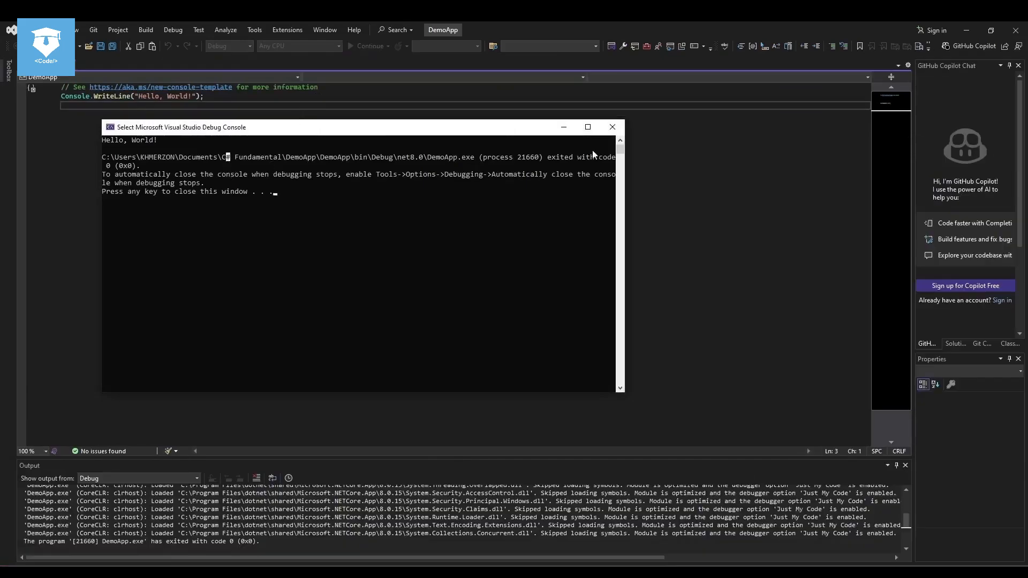
click(612, 127)
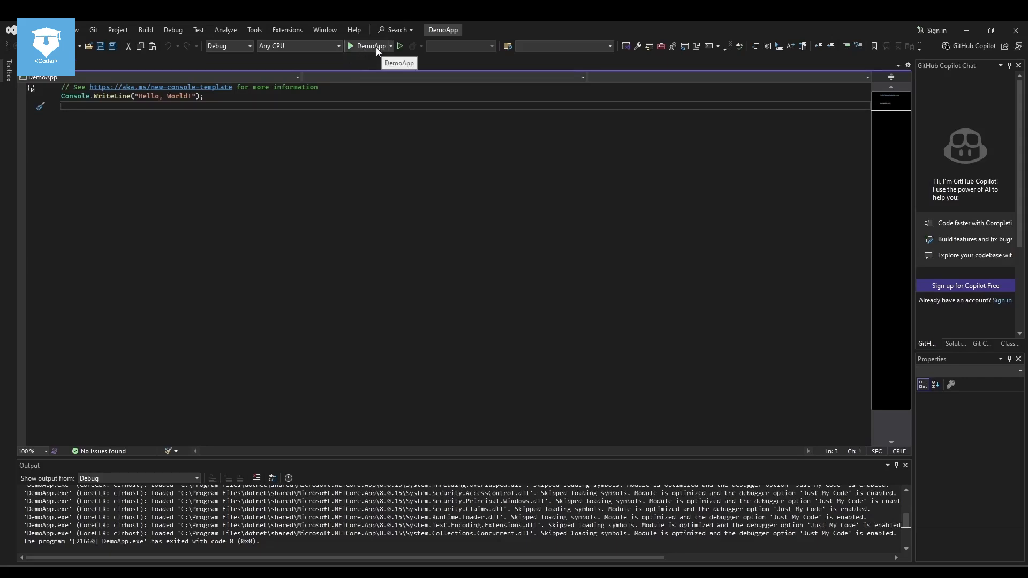
Run DemoApp again and highlight the "Hello, World!" line in the debug console before closing it
click(360, 46)
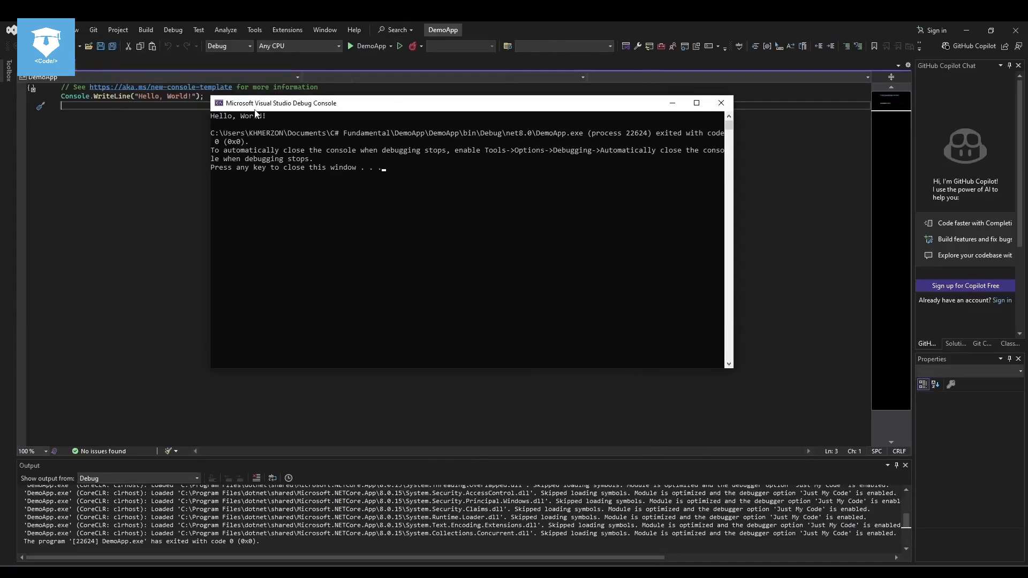
drag(270, 116, 214, 123)
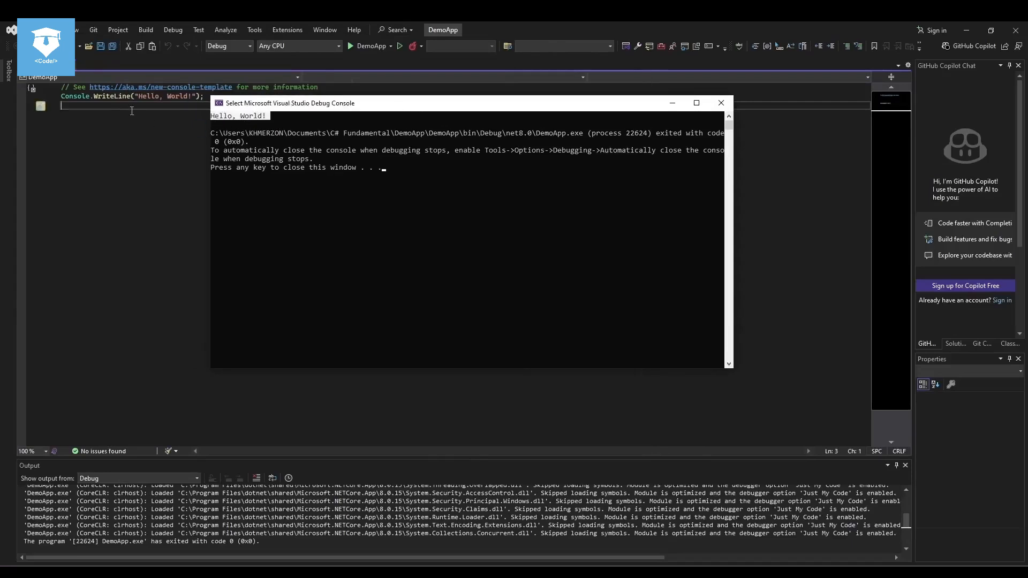
click(721, 102)
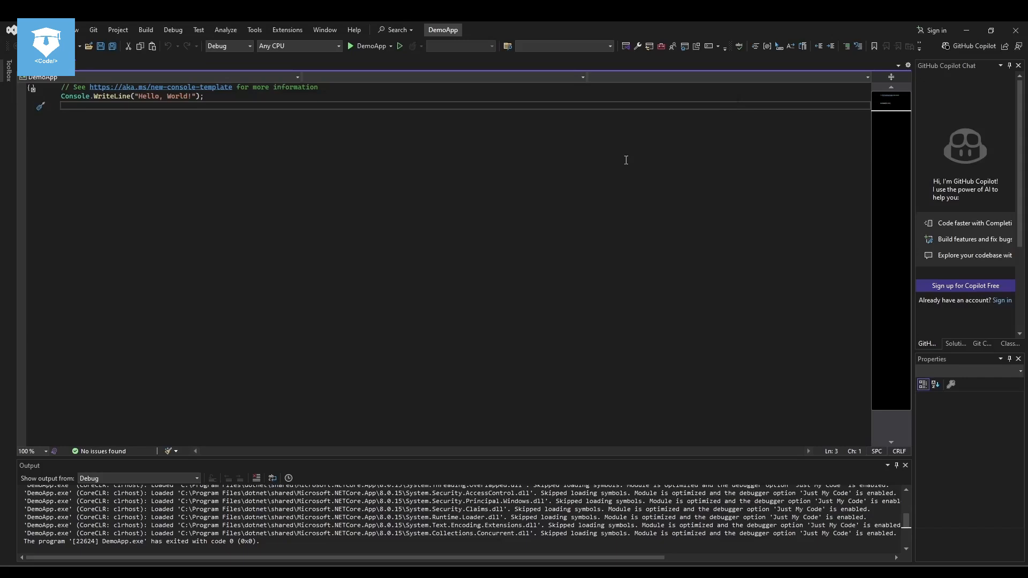